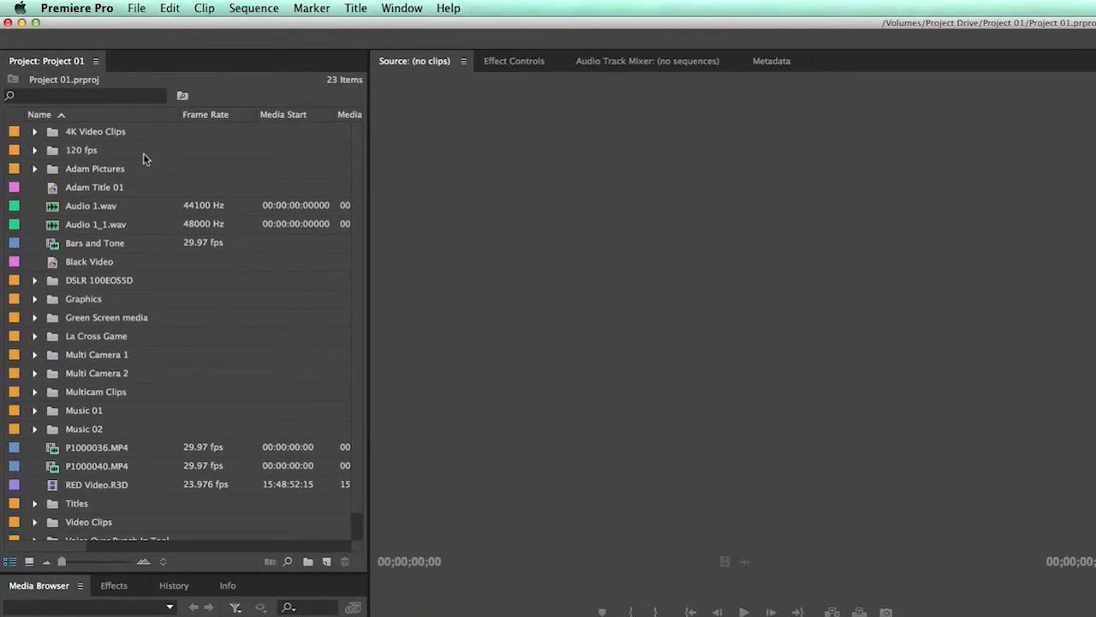
Open P1000040.MP4 from the 4K Video Clips bin in the Source Monitor and check its video frame size
{"action": "left_click", "coordinate": [35, 133]}
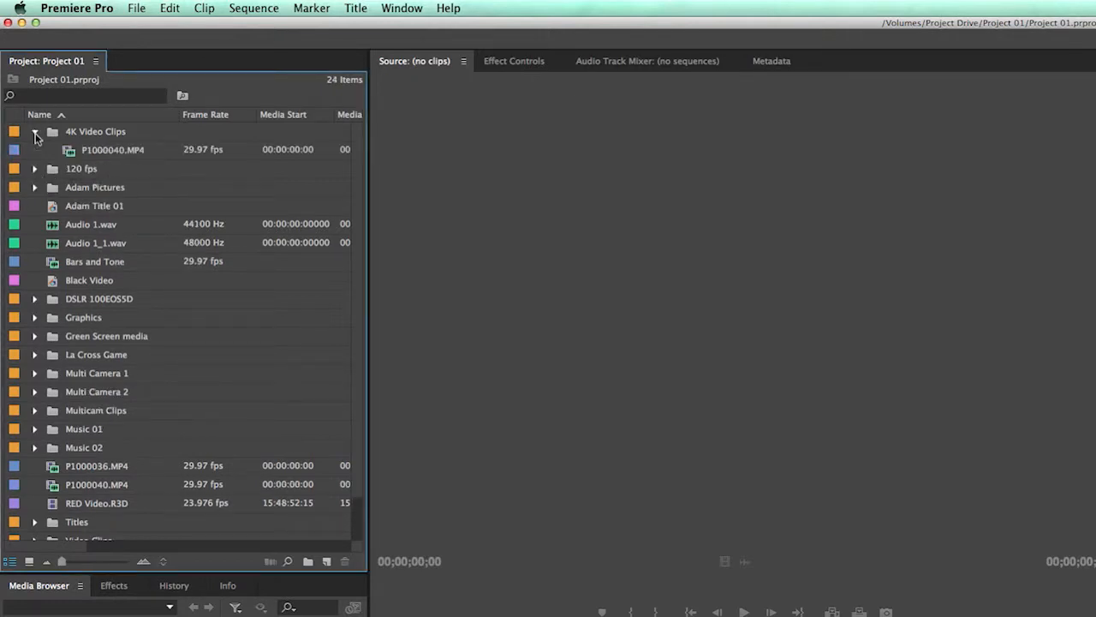
{"action": "double_click", "coordinate": [68, 154]}
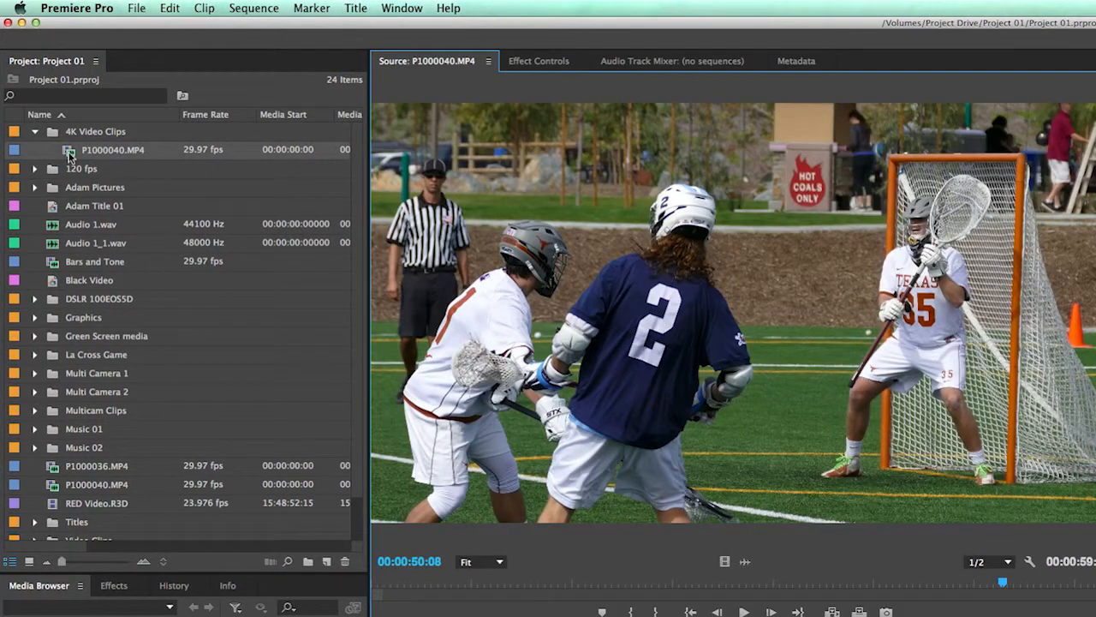
{"action": "scroll", "coordinate": [204, 158], "scroll_direction": "right", "scroll_amount": 6}
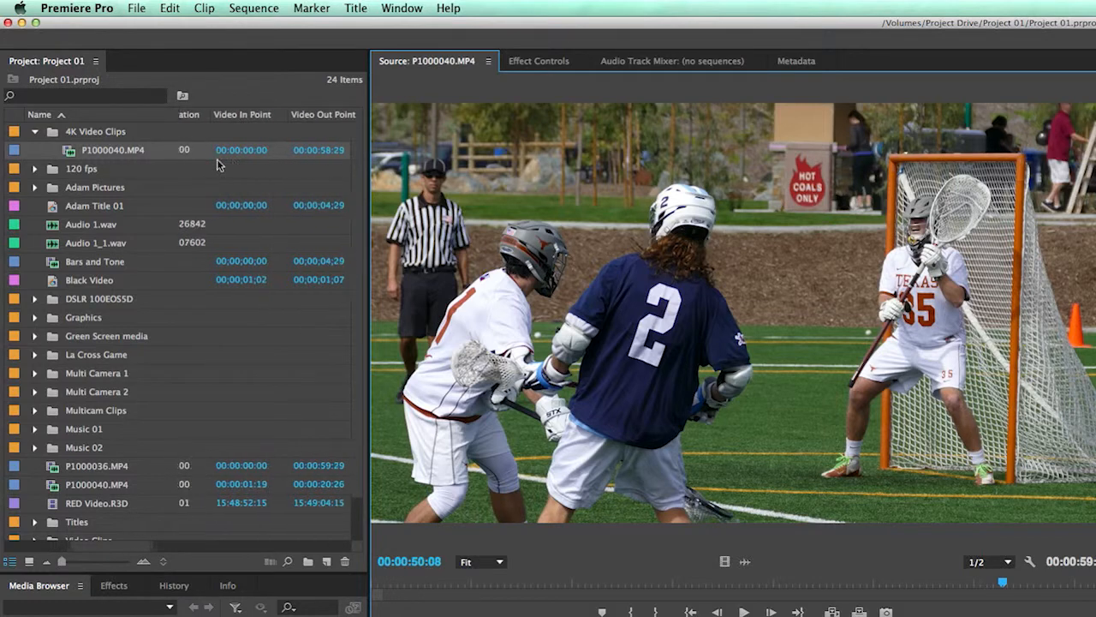
{"action": "scroll", "coordinate": [217, 158], "scroll_direction": "right", "scroll_amount": 6}
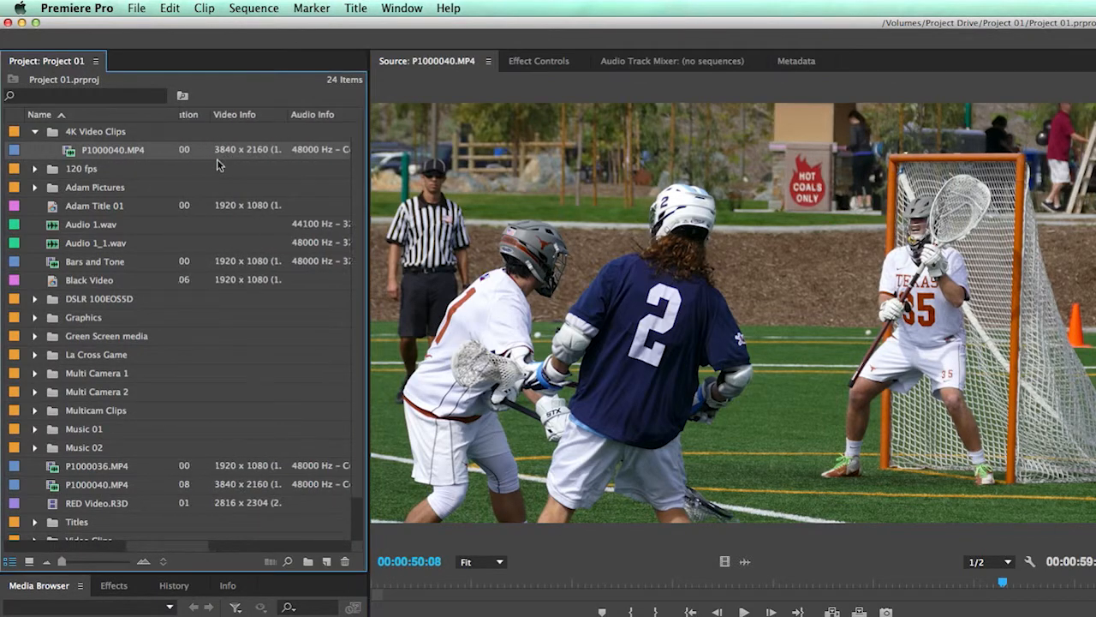
{"action": "scroll", "coordinate": [216, 158], "scroll_direction": "left", "scroll_amount": 2}
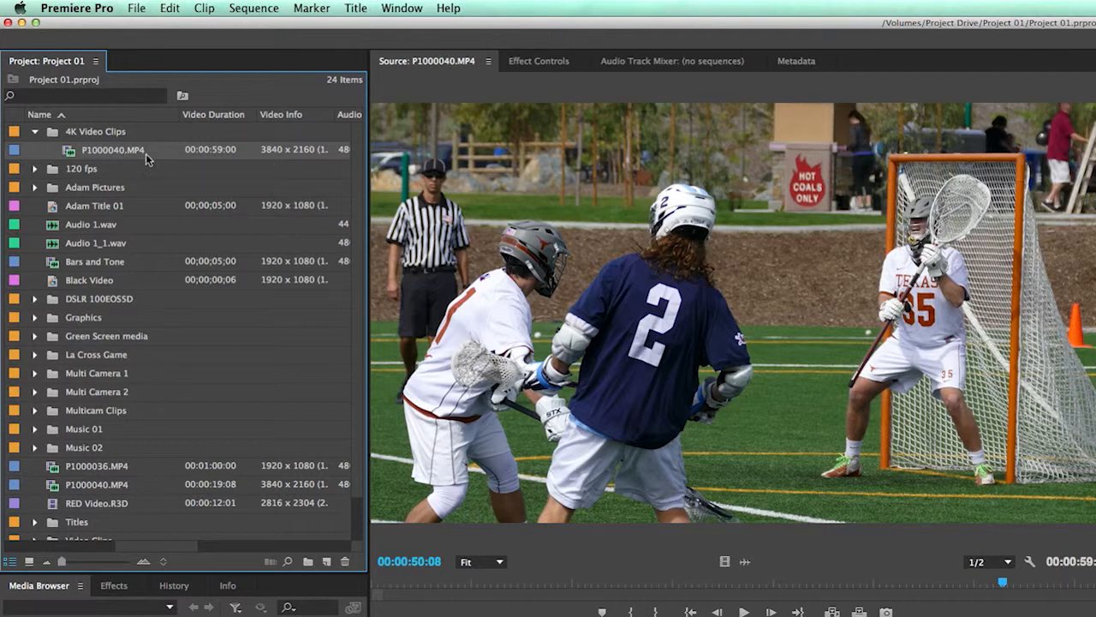
Create a new sequence from the P1000040.MP4 clip in the 4K Video Clips bin and scrub to about 00:00:24:29
{"action": "mouse_move", "coordinate": [146, 155]}
{"action": "mouse_move", "coordinate": [78, 156]}
{"action": "right_click", "coordinate": [68, 156]}
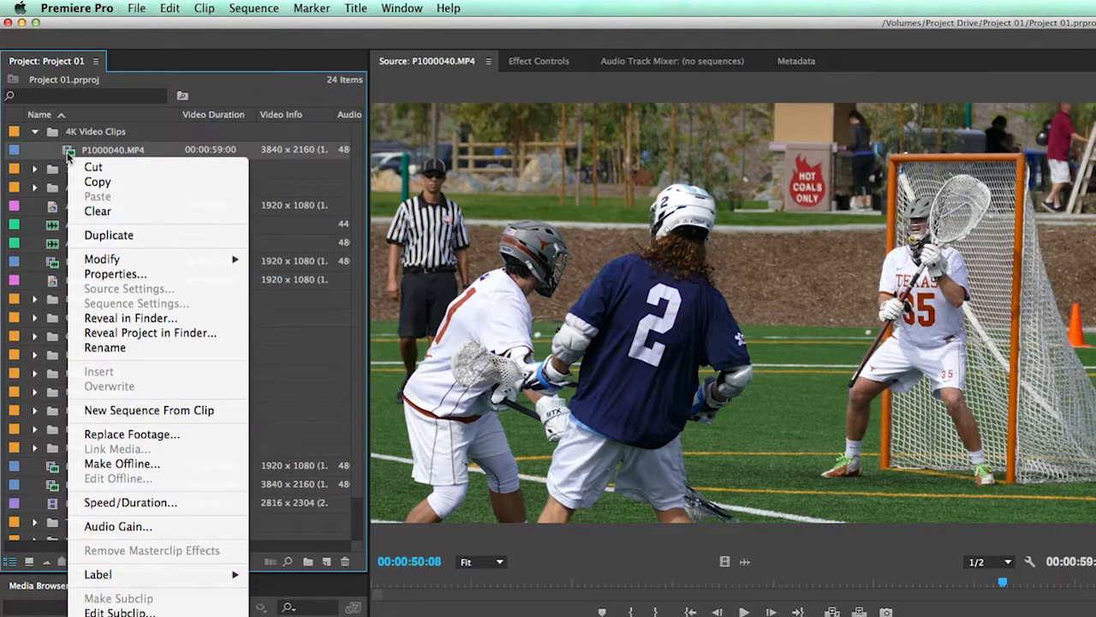
{"action": "left_click", "coordinate": [204, 411]}
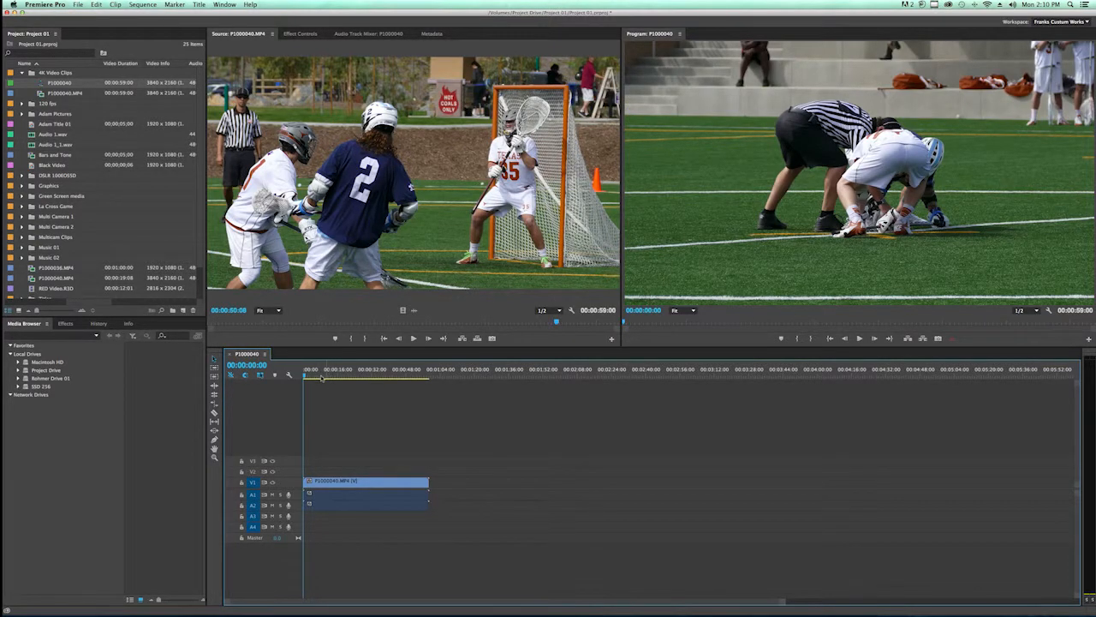
{"action": "left_click_drag", "start_coordinate": [317, 377], "coordinate": [358, 379]}
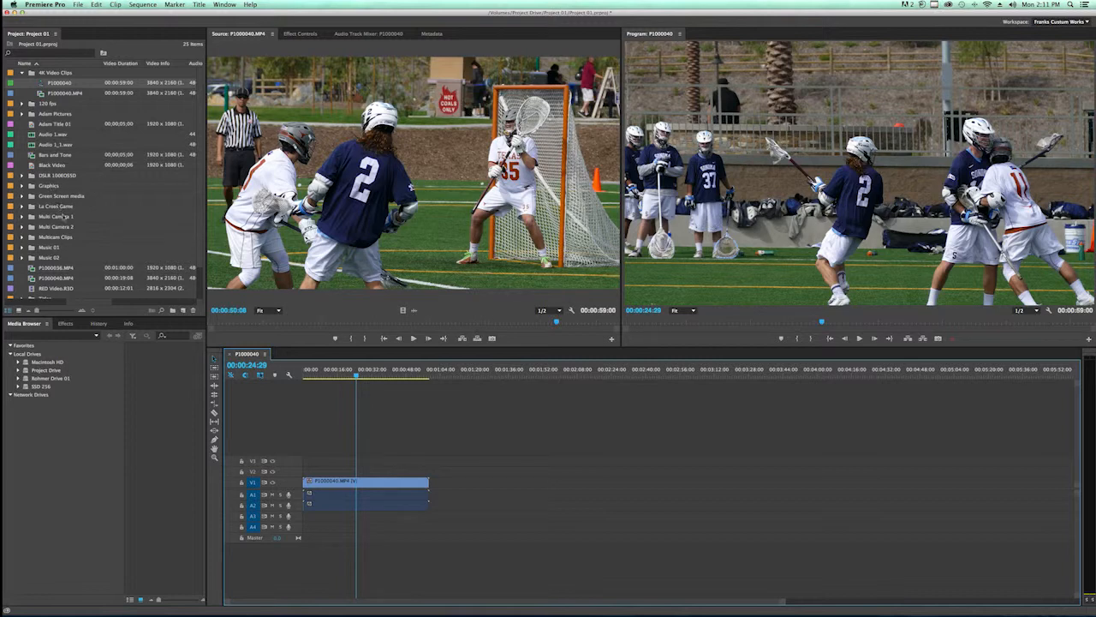
Add 00001.MTS from the La Cross Game bin to track V1, shortly after the P1000040.MP4 clip
{"action": "left_click", "coordinate": [30, 207]}
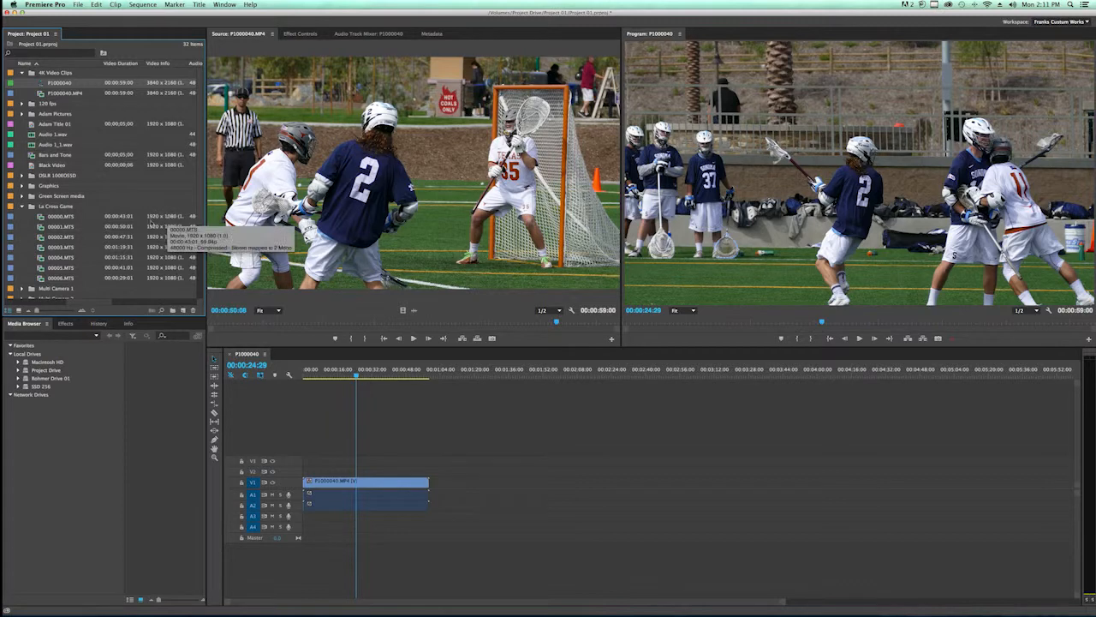
{"action": "left_click", "coordinate": [41, 227]}
{"action": "left_click_drag", "start_coordinate": [41, 227], "coordinate": [448, 485]}
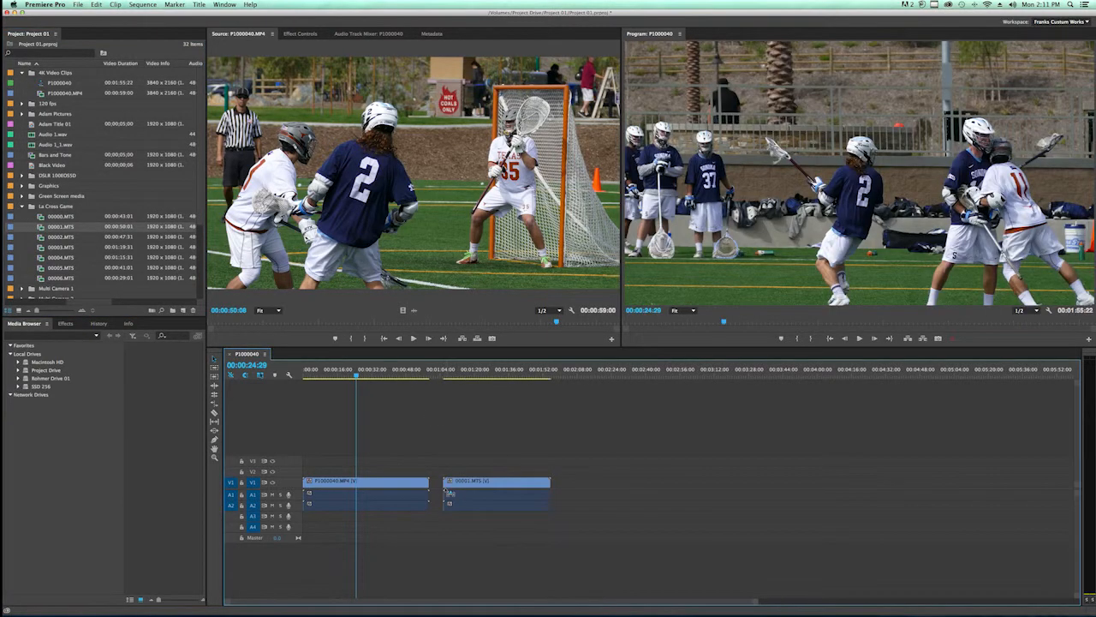
Preview the 00001.MTS clip at about 00:01:27:21 and apply Set to Frame Size to it
{"action": "left_click", "coordinate": [493, 372]}
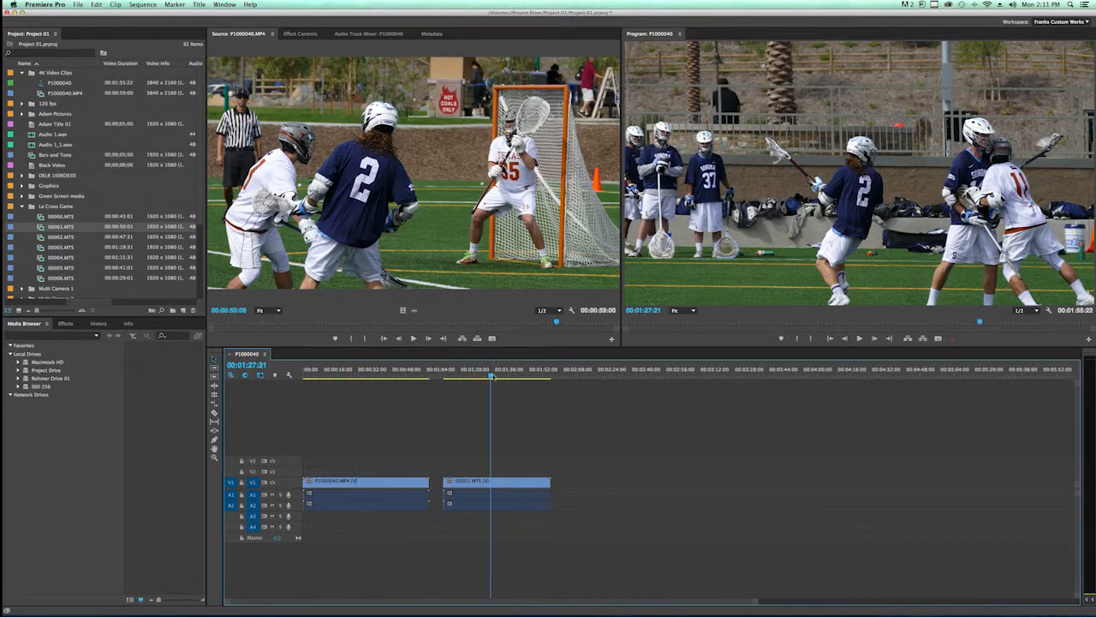
{"action": "left_click", "coordinate": [513, 483]}
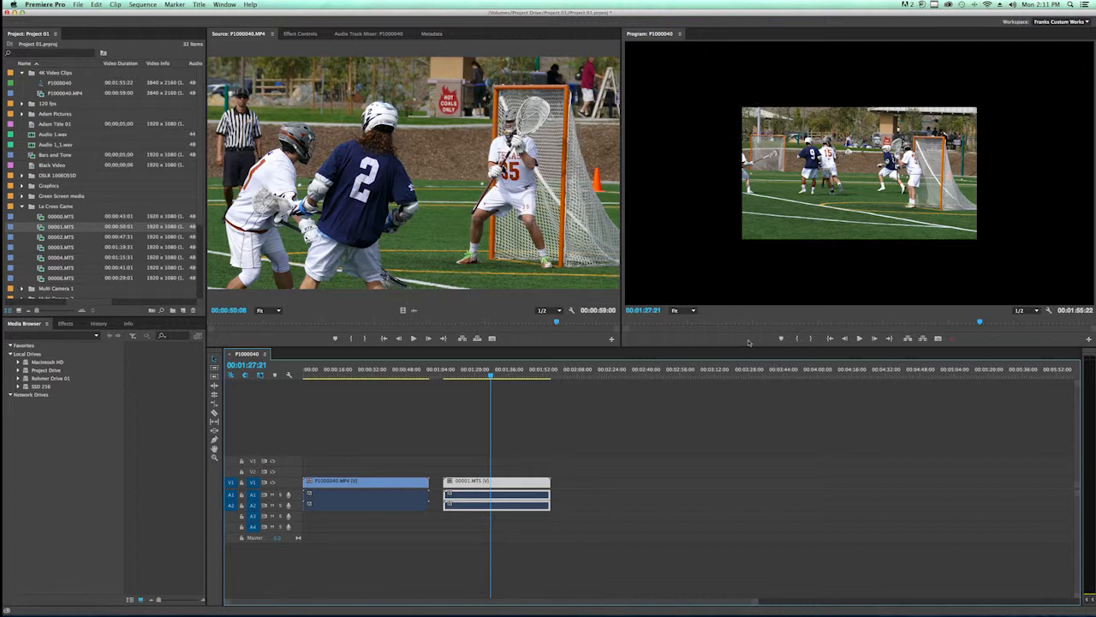
{"action": "right_click", "coordinate": [513, 480]}
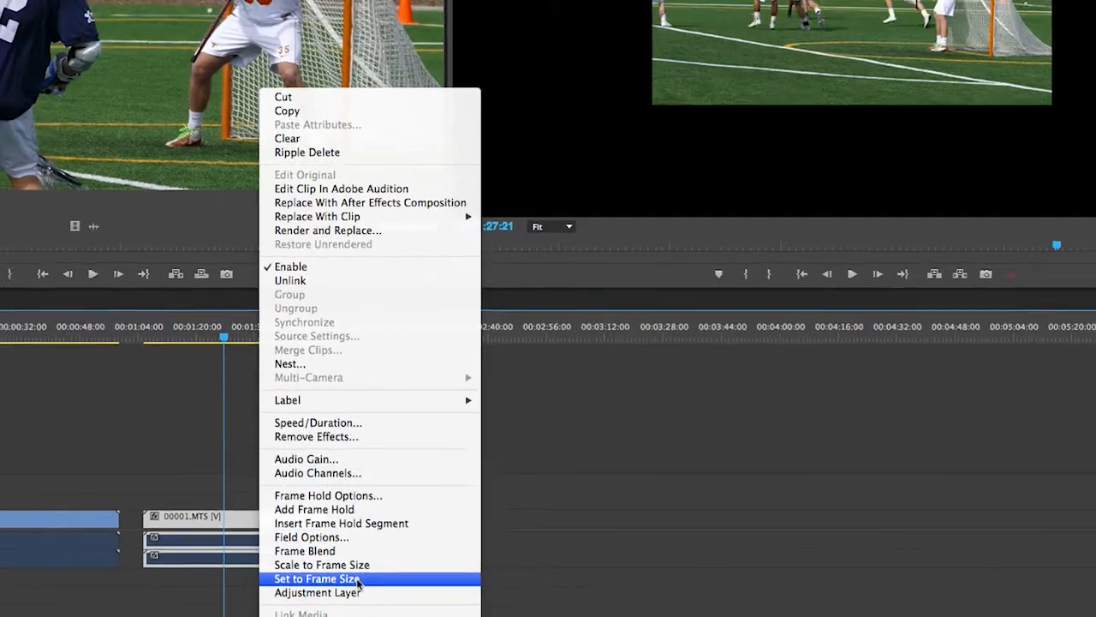
{"action": "left_click", "coordinate": [335, 581]}
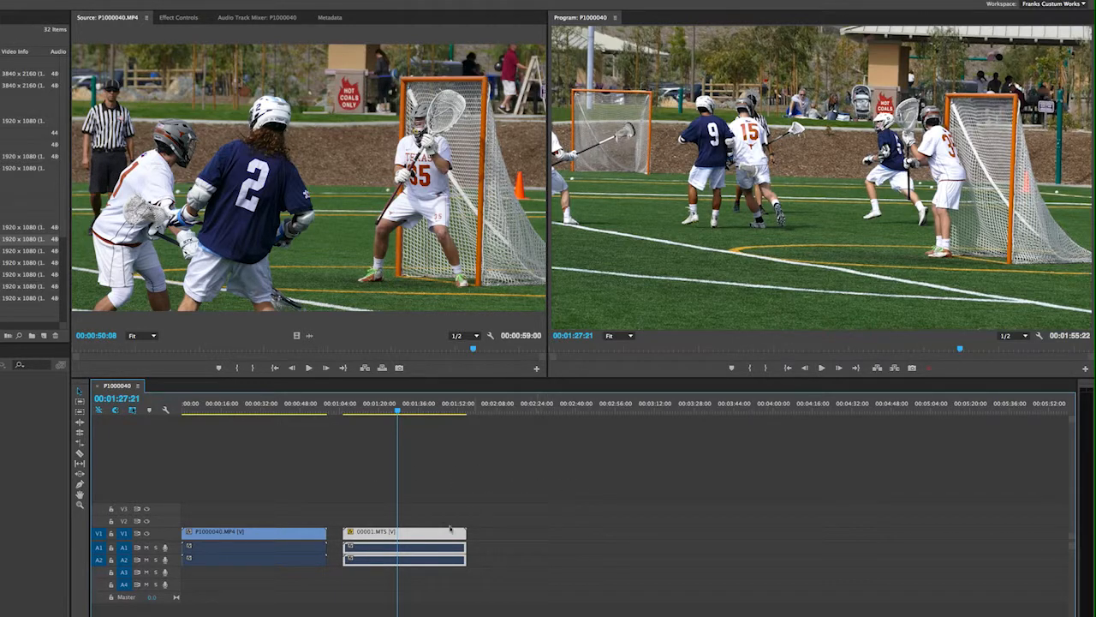
Show the Motion properties of the 00001.MTS sequence clip to inspect its scale
{"action": "double_click", "coordinate": [419, 534]}
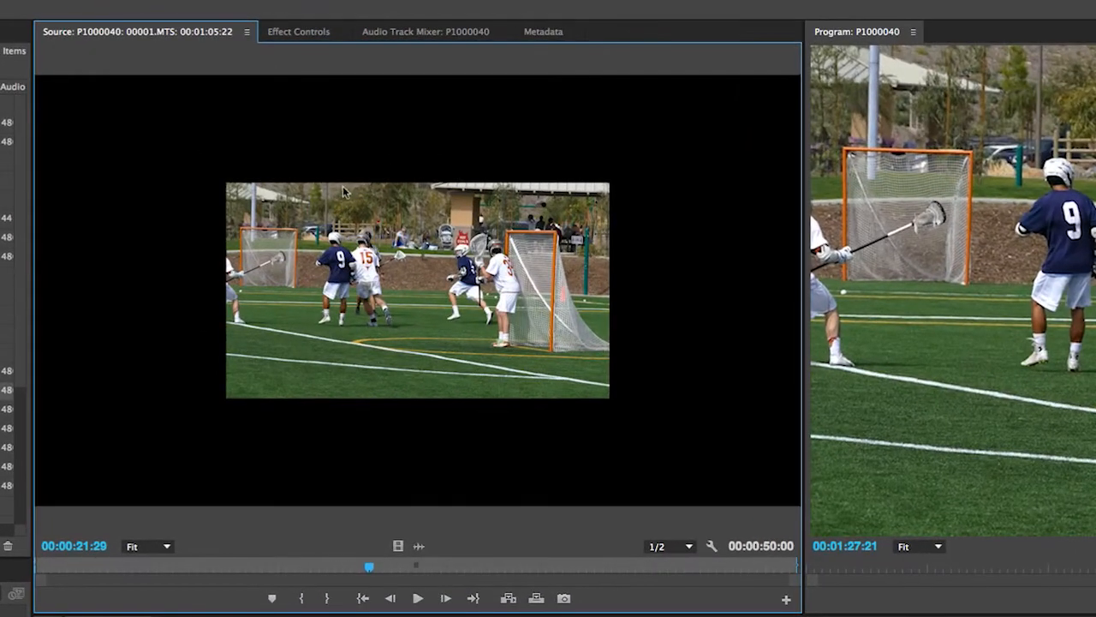
{"action": "left_click", "coordinate": [335, 33]}
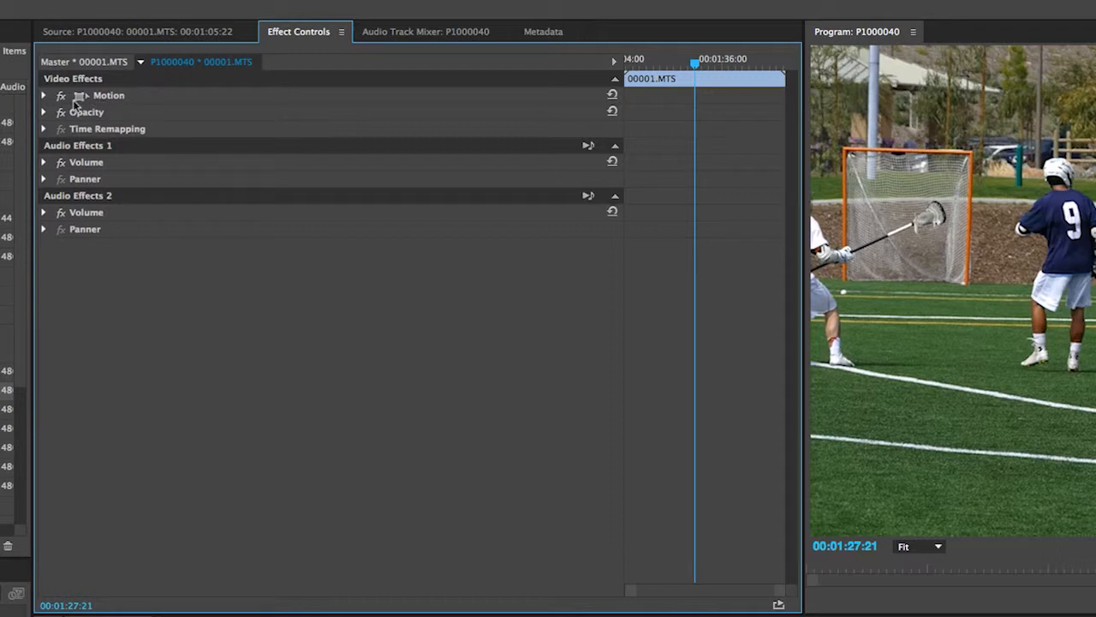
{"action": "left_click", "coordinate": [44, 97]}
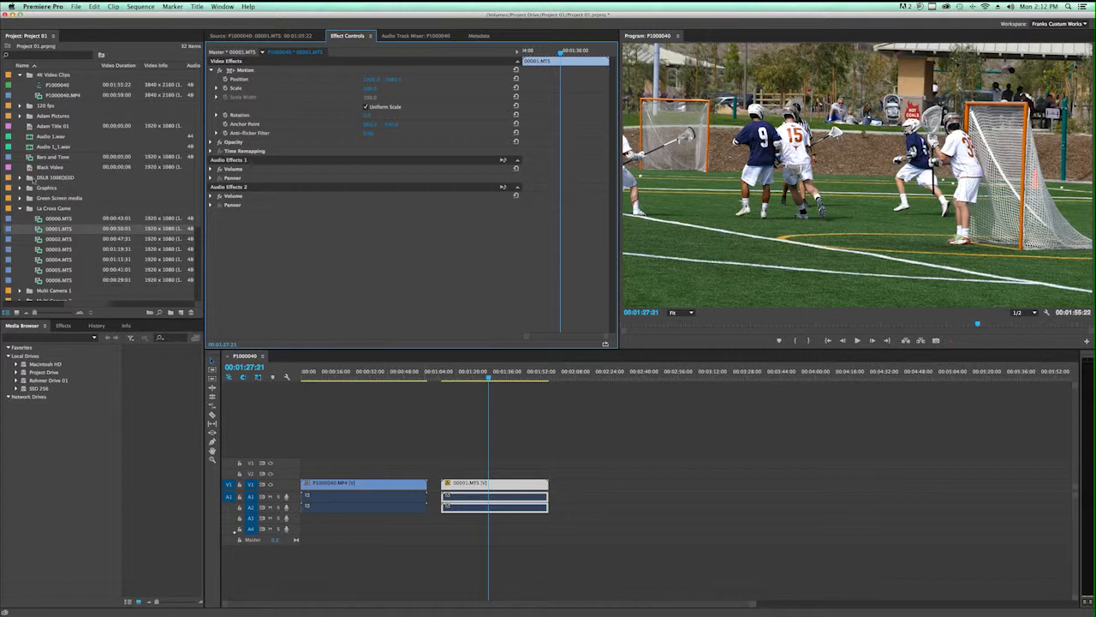
Add IMG_0541.JPG from the DSLR 100EOS5D bin to track V1, shortly after the 00001.MTS clip
{"action": "left_click", "coordinate": [21, 178]}
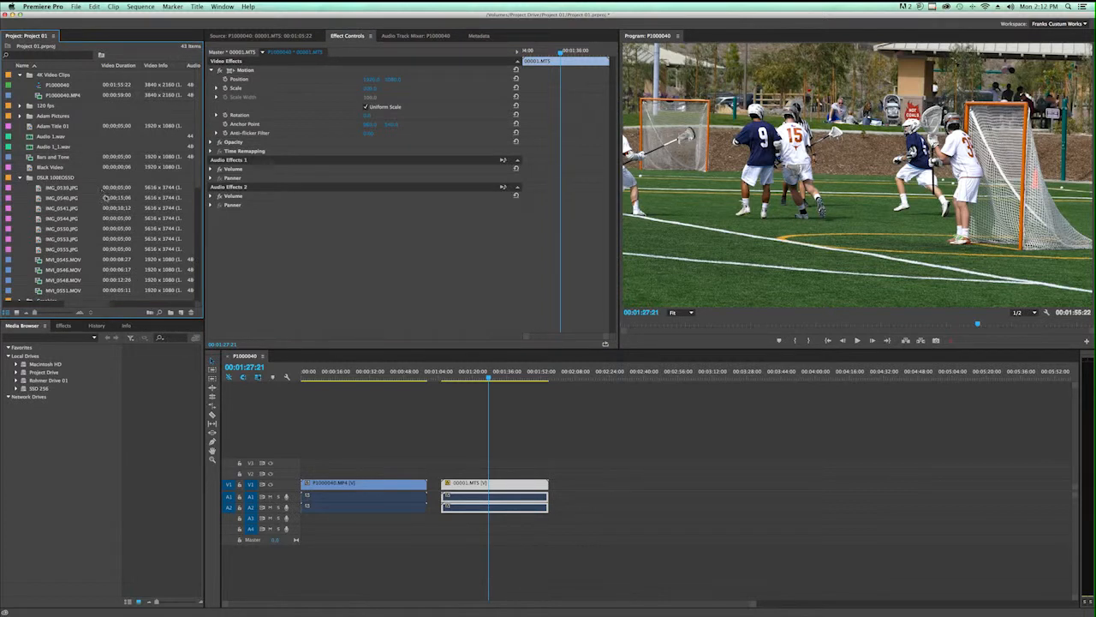
{"action": "scroll", "coordinate": [97, 203], "scroll_direction": "down", "scroll_amount": 2}
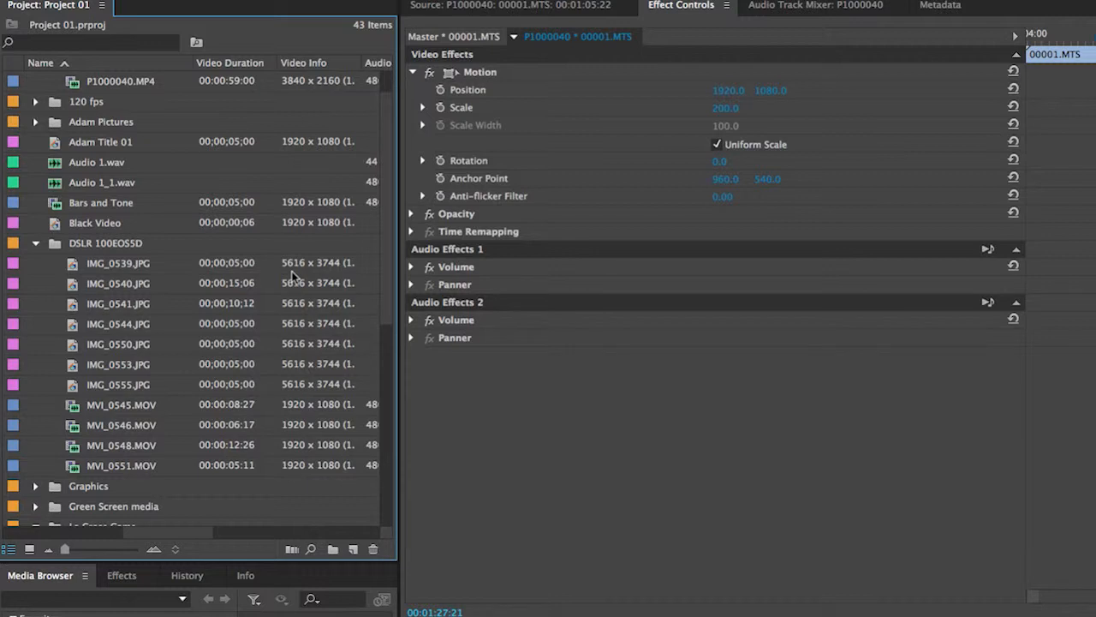
{"action": "left_click", "coordinate": [73, 307]}
{"action": "left_click_drag", "start_coordinate": [72, 308], "coordinate": [469, 550]}
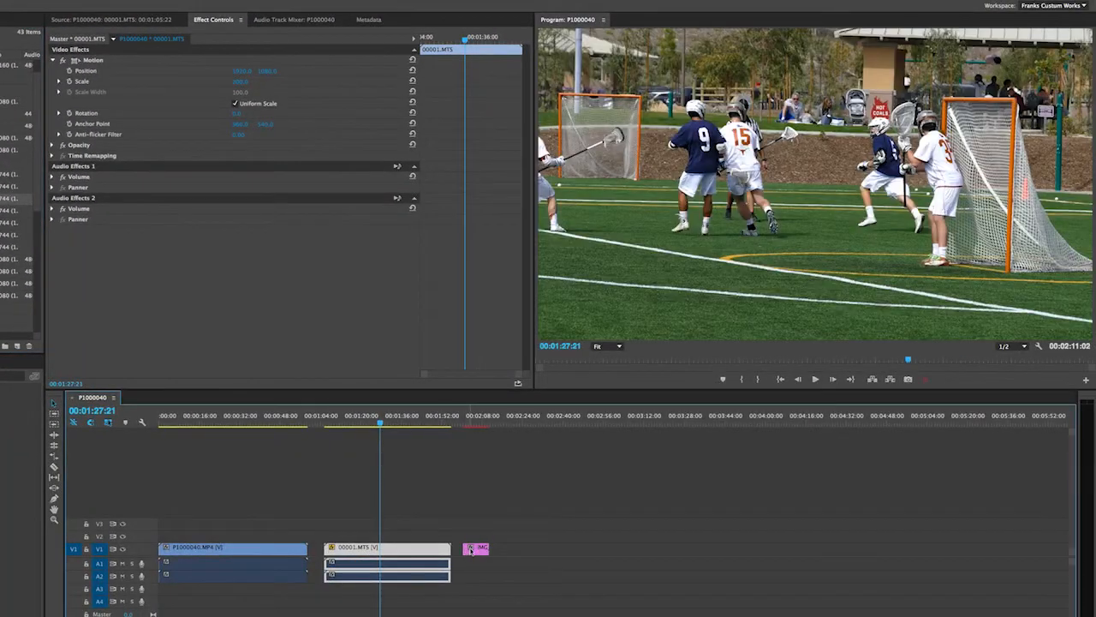
Preview the IMG_0541.JPG clip at about 00:02:04:26 and apply Set to Frame Size to it
{"action": "left_click", "coordinate": [474, 422]}
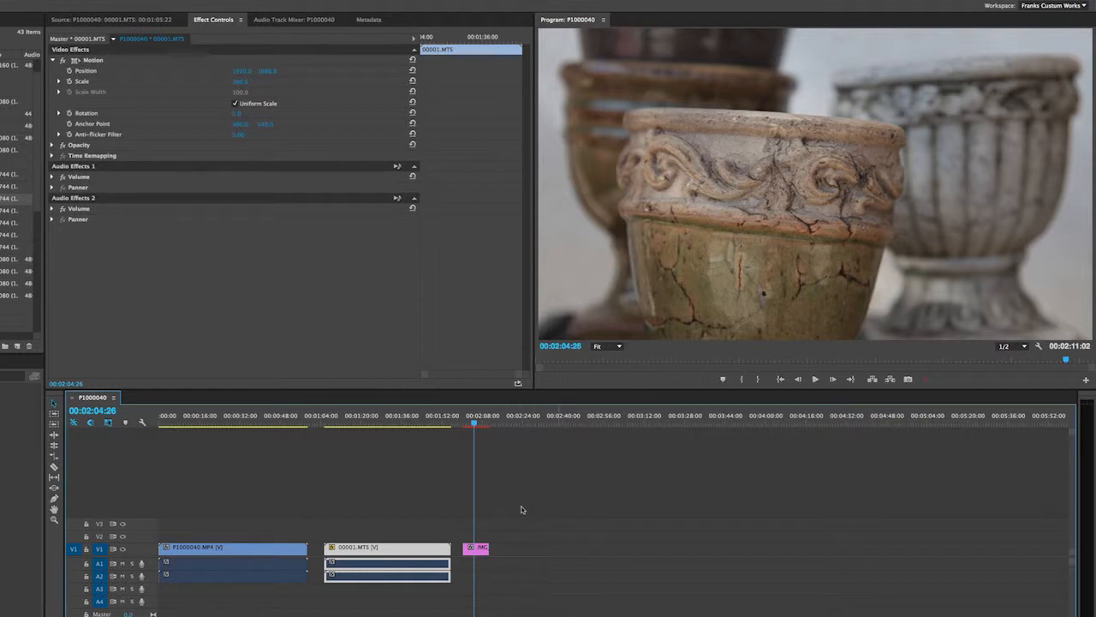
{"action": "right_click", "coordinate": [477, 551]}
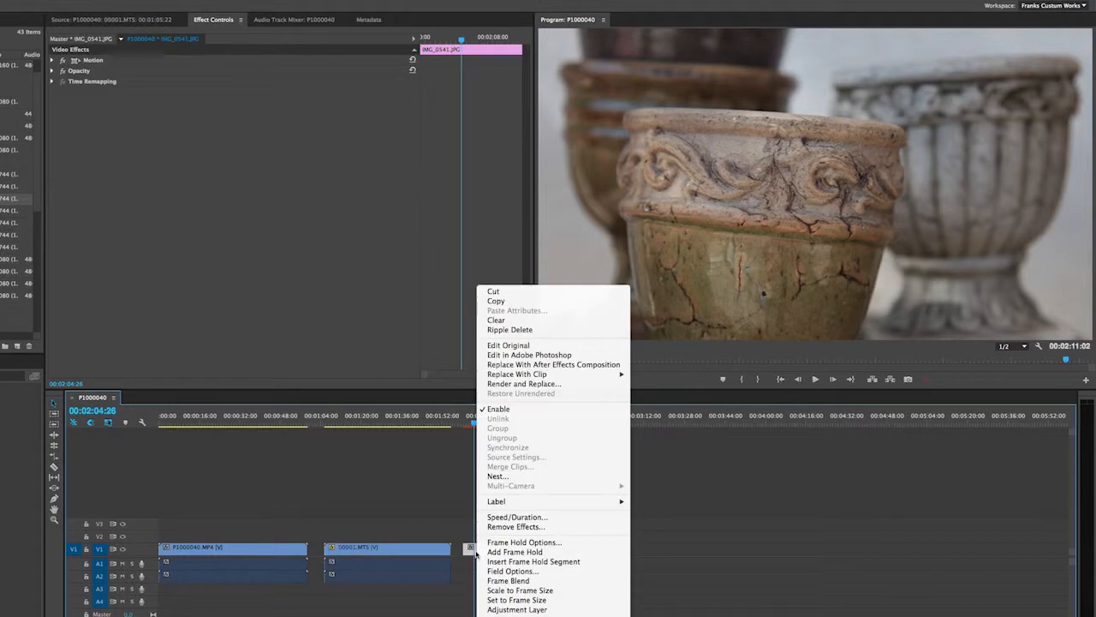
{"action": "left_click", "coordinate": [550, 603]}
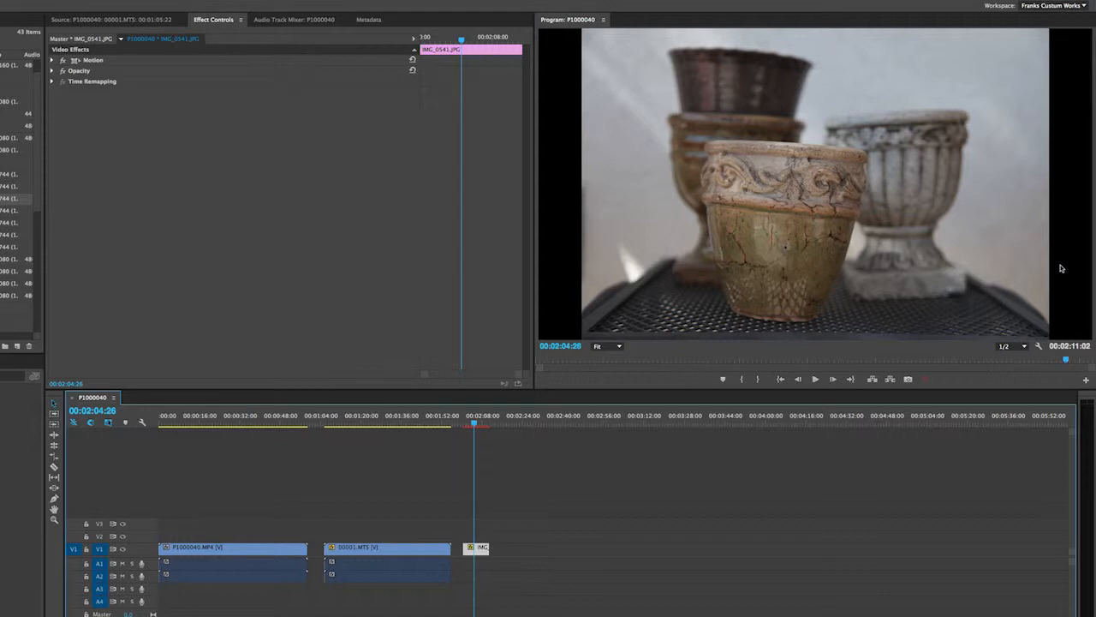
Show the Motion properties of the IMG_0541.JPG clip and raise its Scale to 69.7 to fill the frame
{"action": "double_click", "coordinate": [477, 549]}
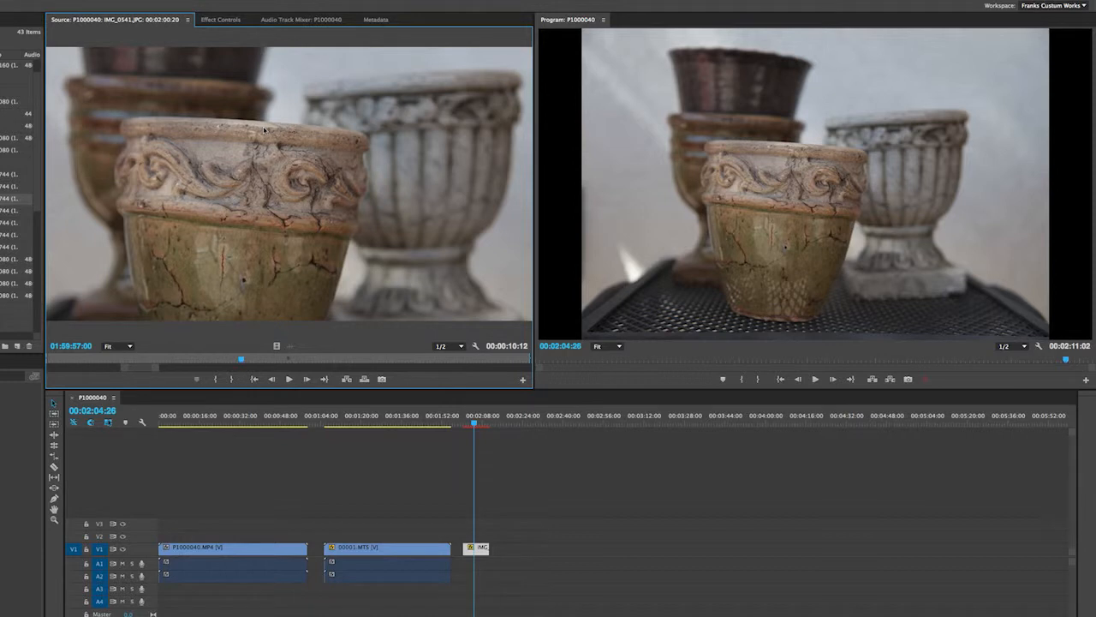
{"action": "left_click", "coordinate": [221, 20]}
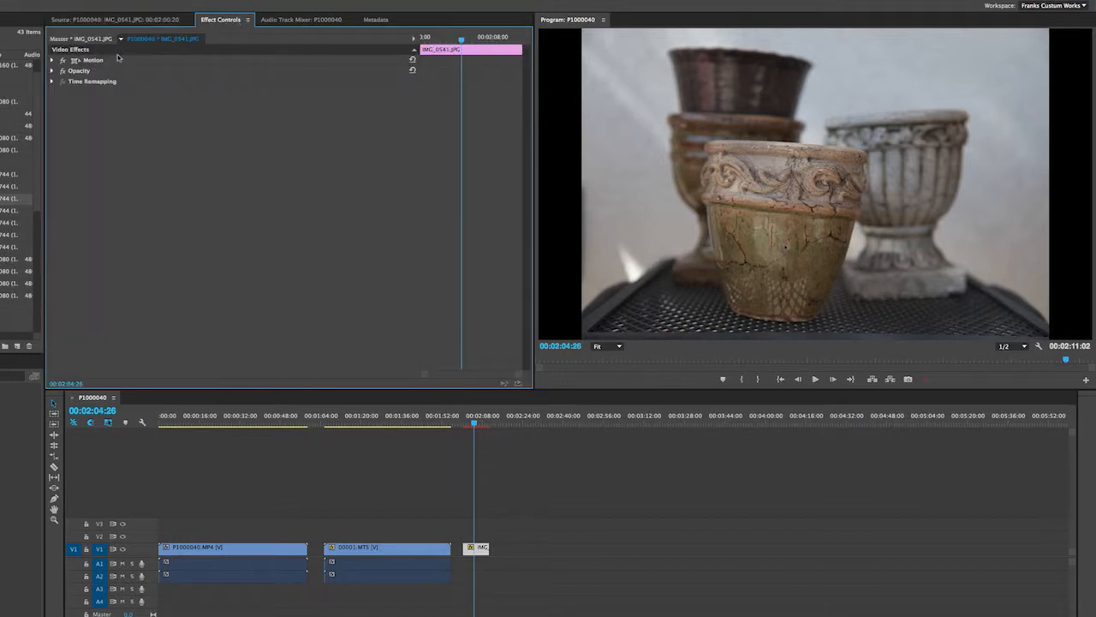
{"action": "left_click", "coordinate": [52, 60]}
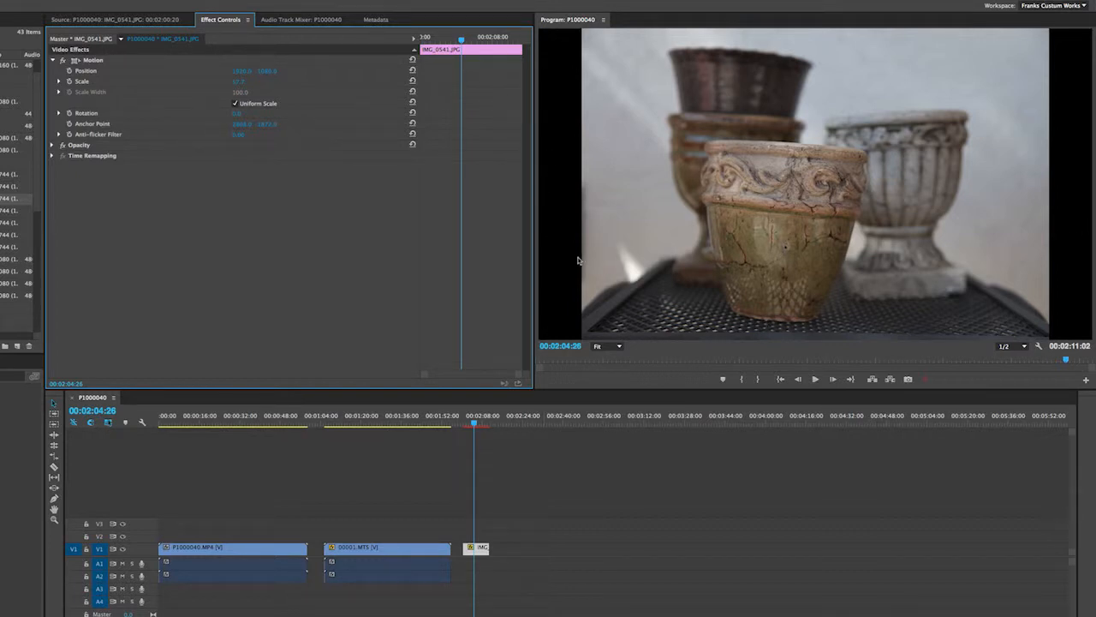
{"action": "left_click", "coordinate": [151, 62]}
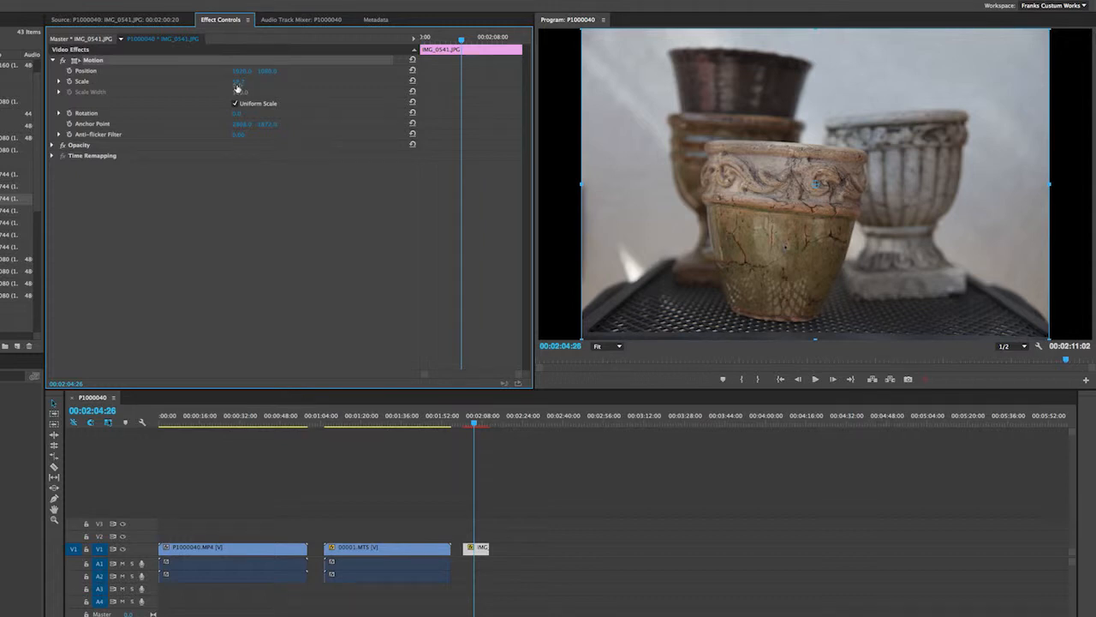
{"action": "left_click_drag", "start_coordinate": [238, 87], "coordinate": [245, 82]}
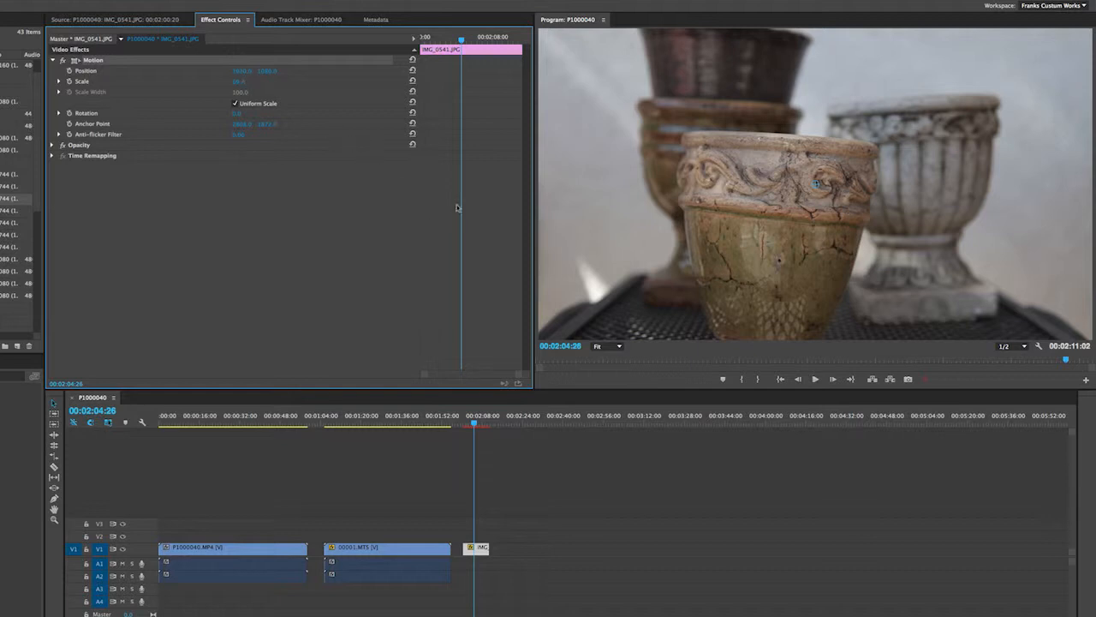
Set the Program Monitor zoom to 10% and reposition the IMG_0541.JPG image to about 1900, 1170
{"action": "left_click", "coordinate": [619, 347]}
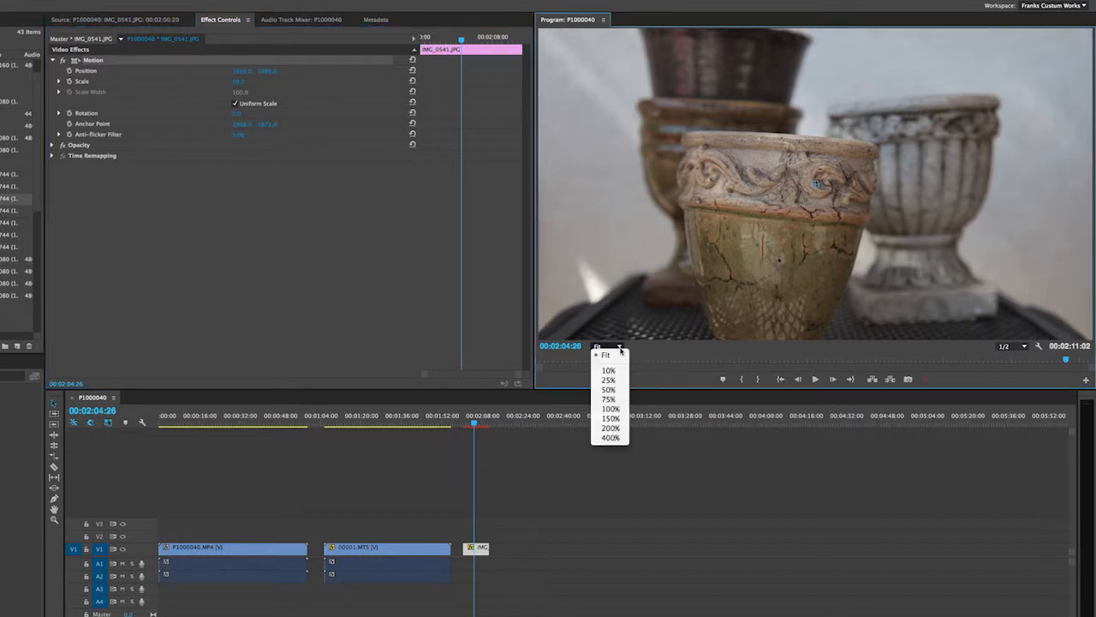
{"action": "left_click", "coordinate": [614, 380]}
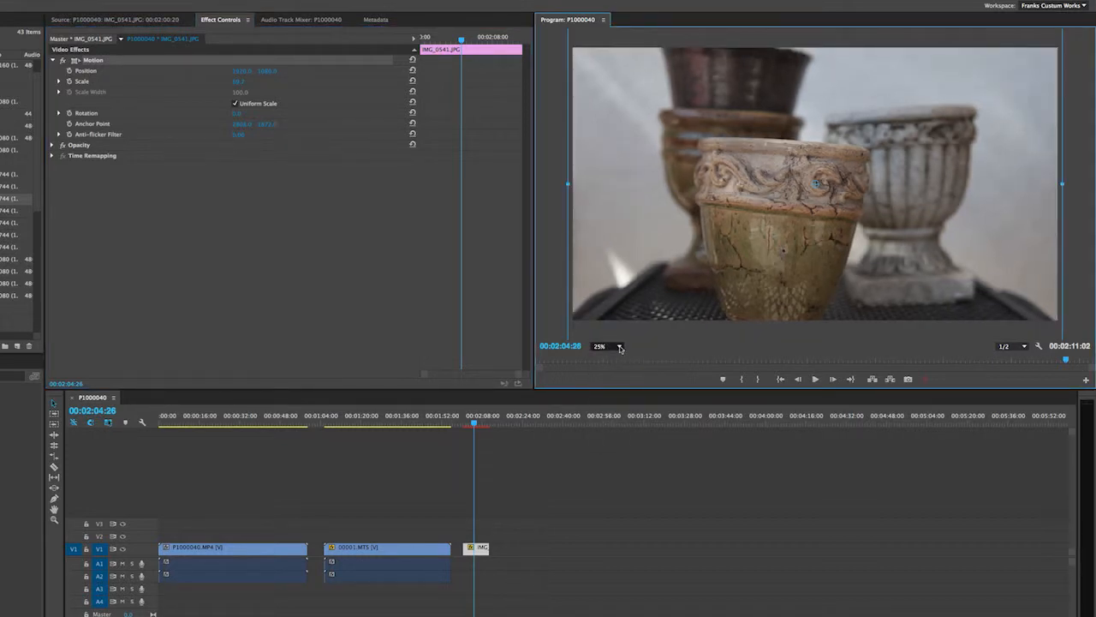
{"action": "left_click", "coordinate": [620, 347]}
{"action": "left_click", "coordinate": [616, 370]}
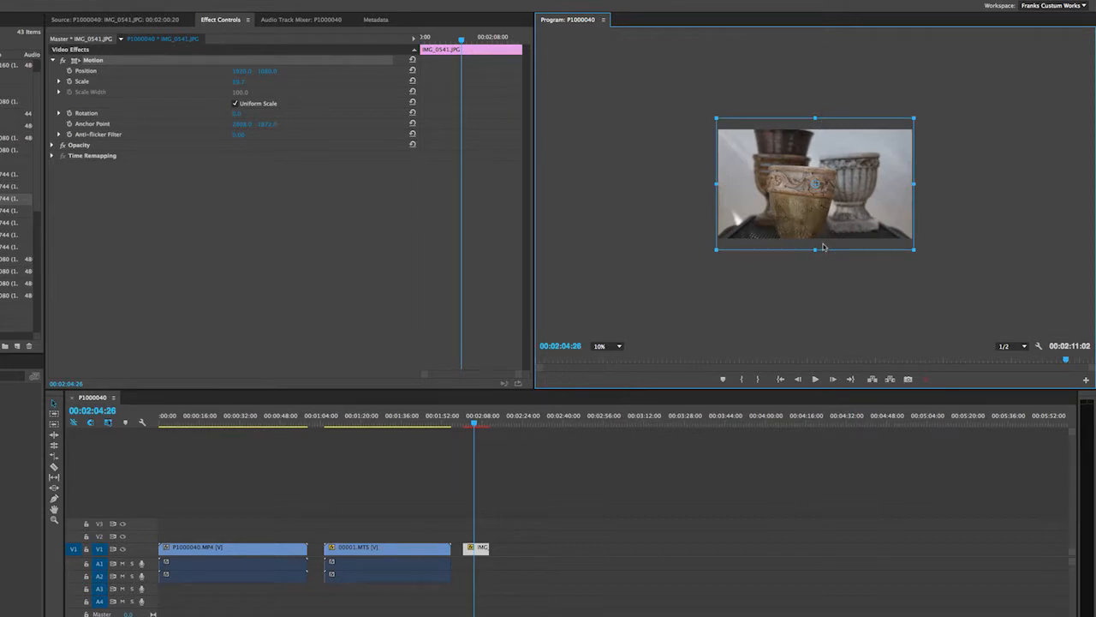
{"action": "mouse_move", "coordinate": [798, 201]}
{"action": "left_mouse_down"}
{"action": "mouse_move", "coordinate": [796, 188]}
{"action": "mouse_move", "coordinate": [795, 205]}
{"action": "left_mouse_up"}
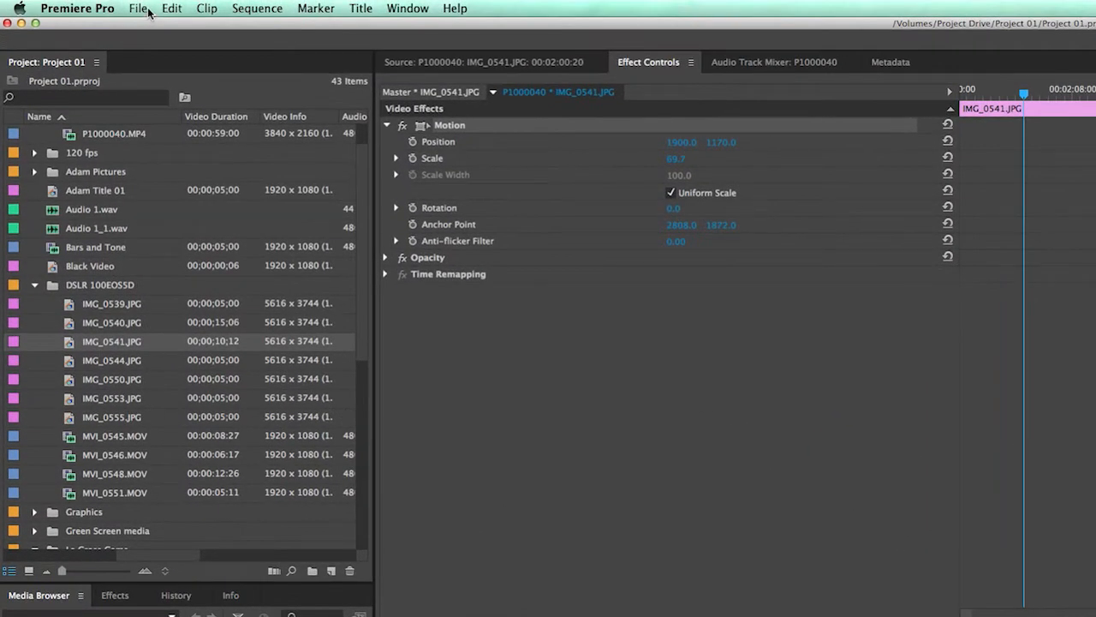
Create a sequence named "4K Display for pictures" from the RED R3D 4K 16x9 29.97 preset
{"action": "left_click", "coordinate": [146, 9]}
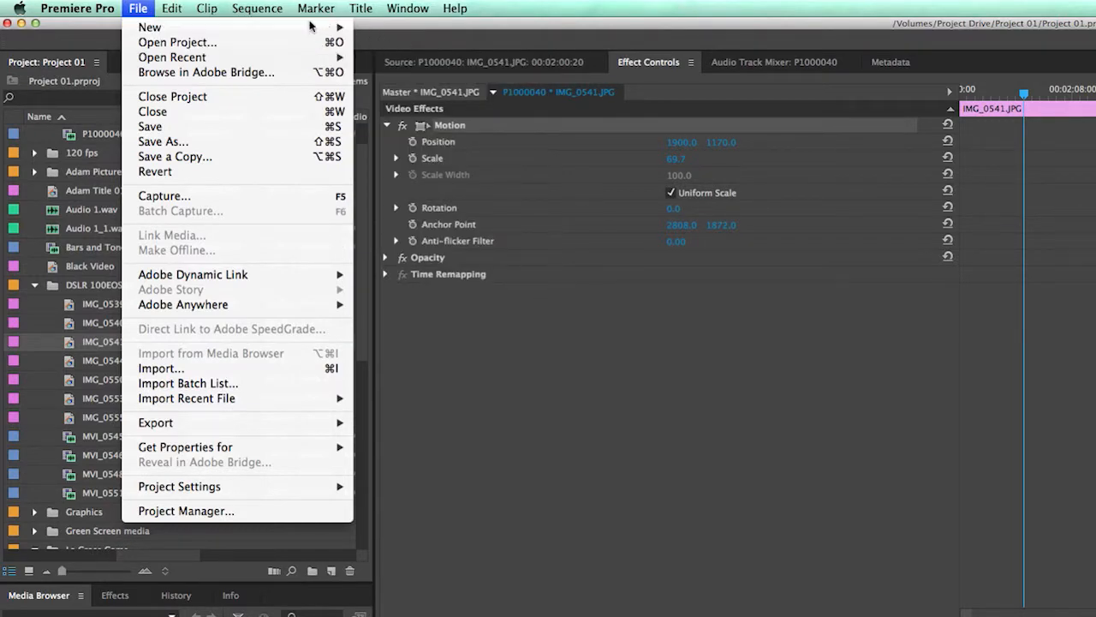
{"action": "mouse_move", "coordinate": [331, 31]}
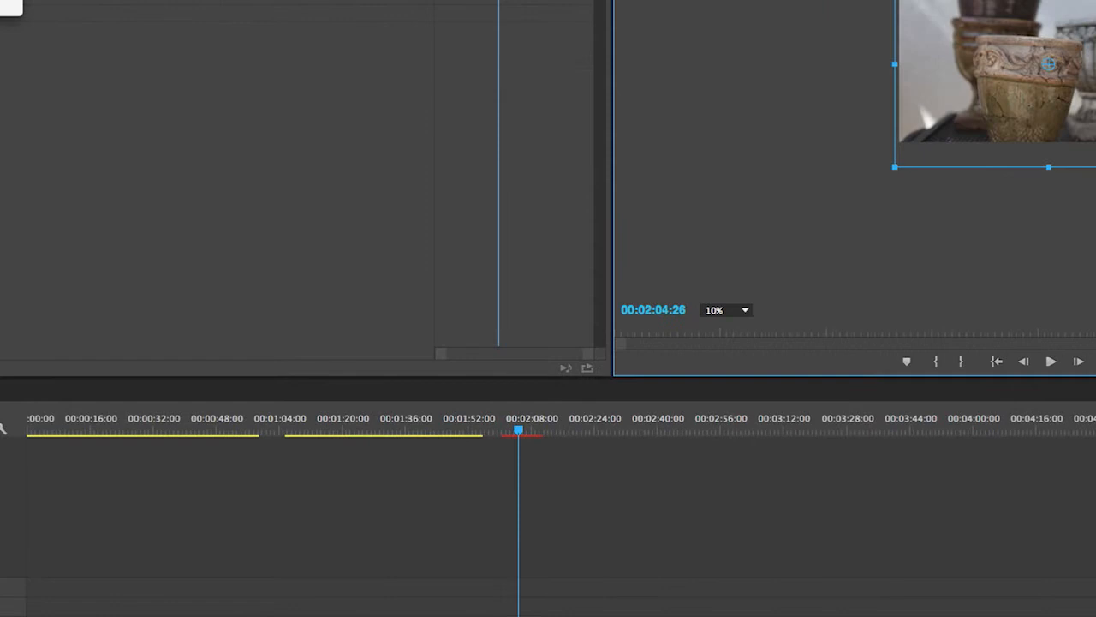
{"action": "left_click", "coordinate": [85, 2]}
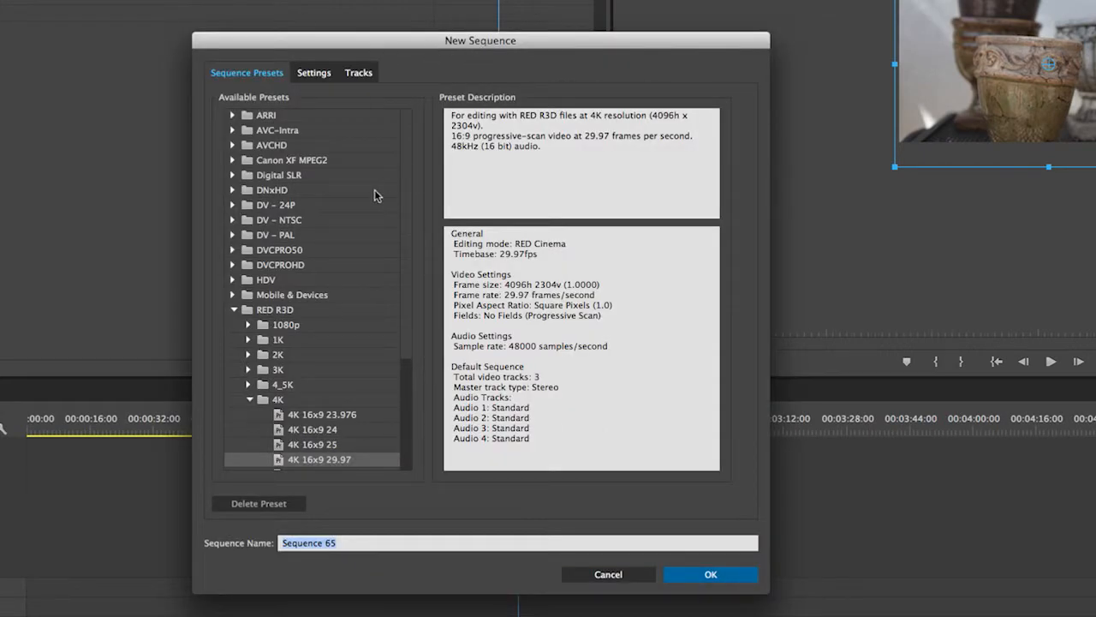
{"action": "scroll", "coordinate": [349, 239], "scroll_direction": "down", "scroll_amount": 3}
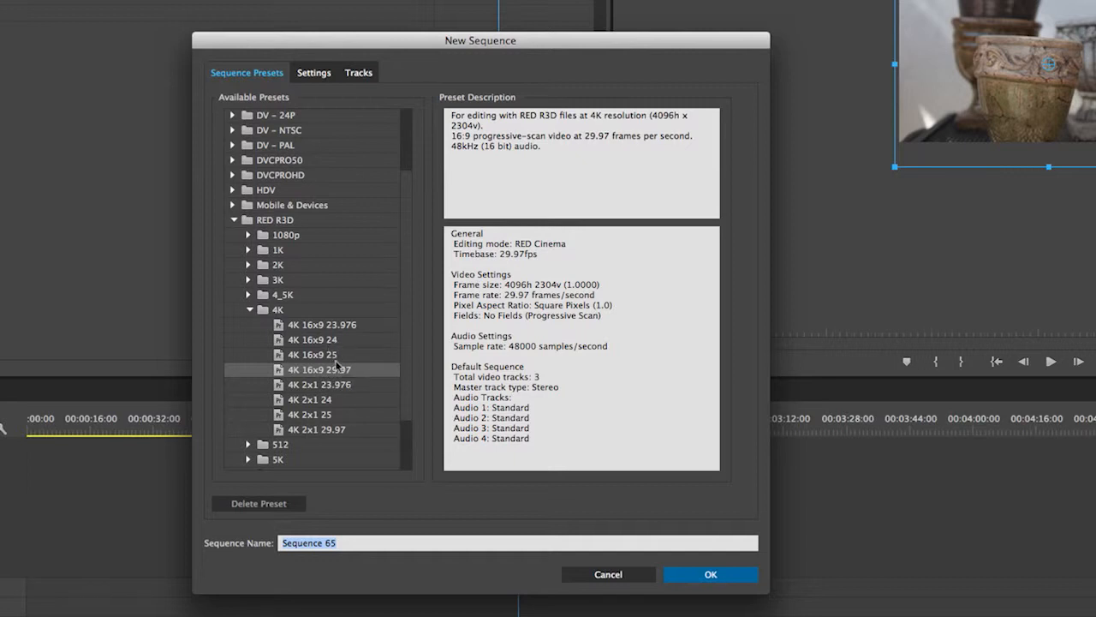
{"action": "left_click", "coordinate": [345, 544]}
{"action": "left_click_drag", "start_coordinate": [339, 543], "coordinate": [237, 532]}
{"action": "type", "text": "4K Display for pictures"}
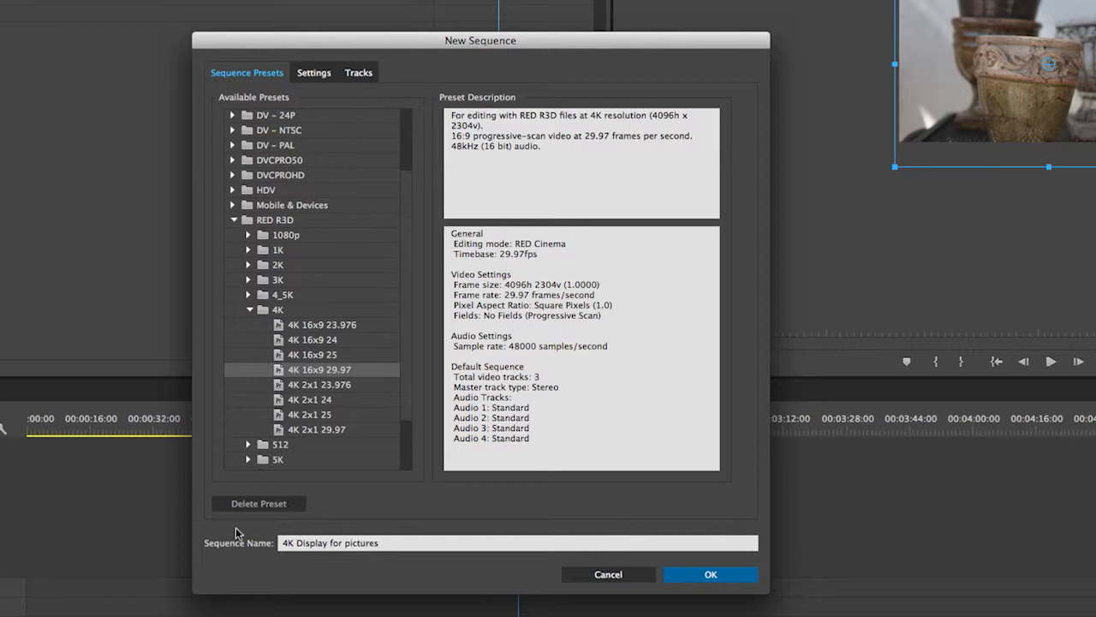
{"action": "left_click", "coordinate": [697, 578]}
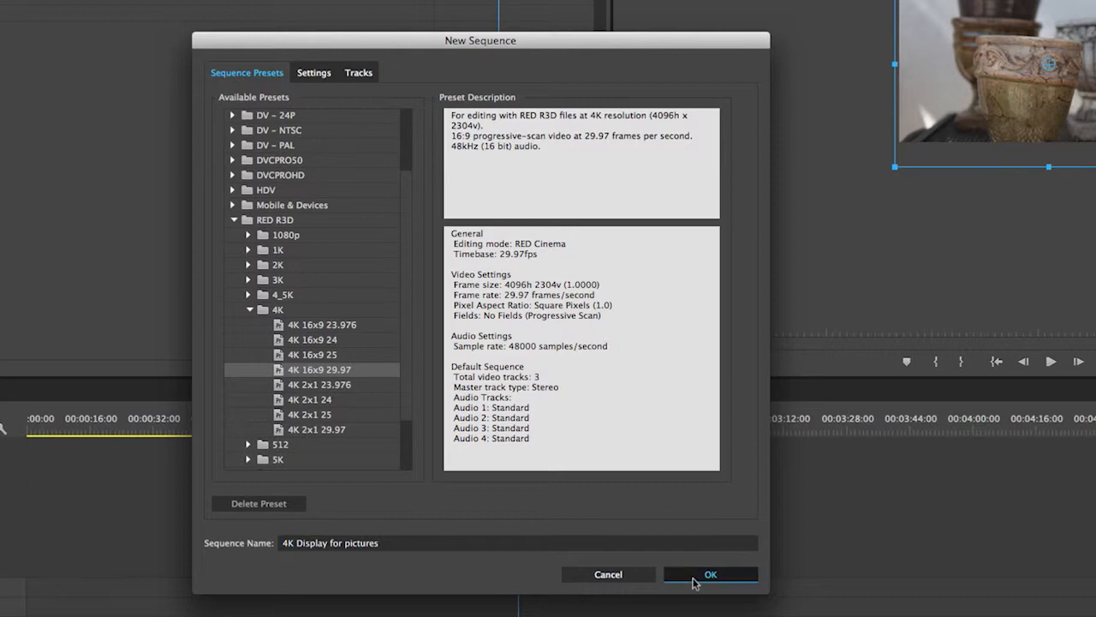
{"action": "left_click", "coordinate": [696, 575]}
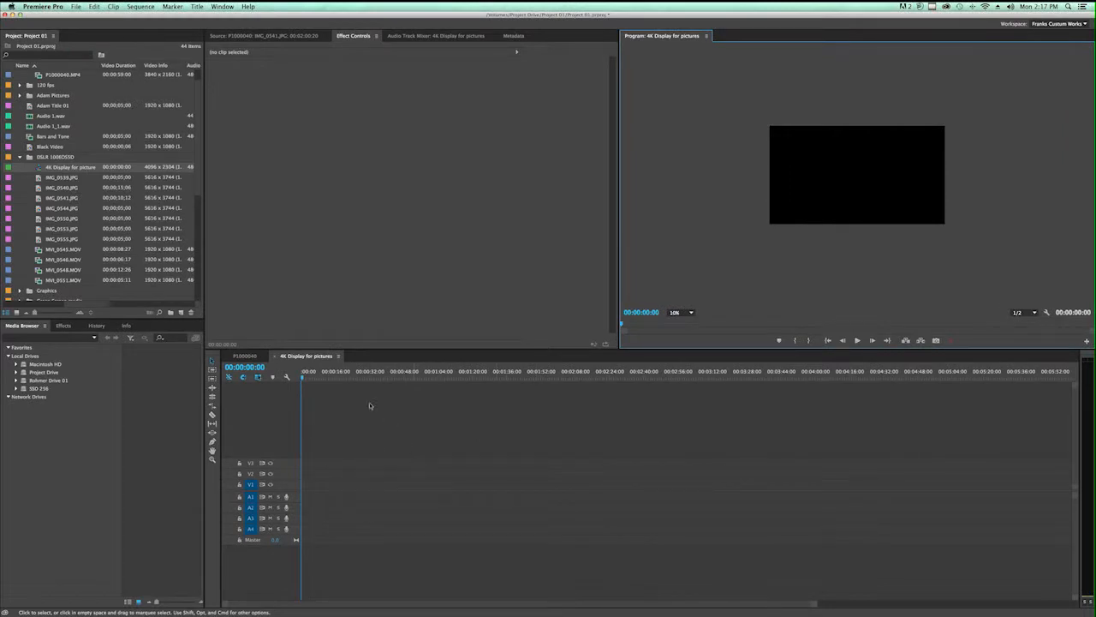
Set the vertical frame size of the 4K Display for pictures sequence to 2160 and the Program Monitor zoom to Fit
{"action": "left_click", "coordinate": [346, 412]}
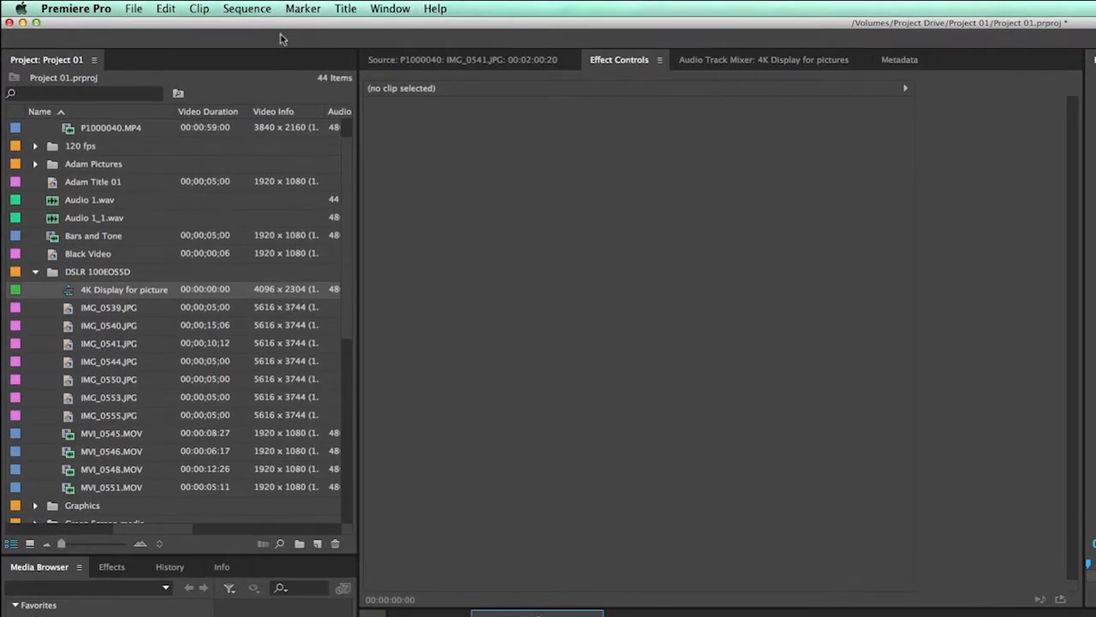
{"action": "left_click", "coordinate": [270, 12]}
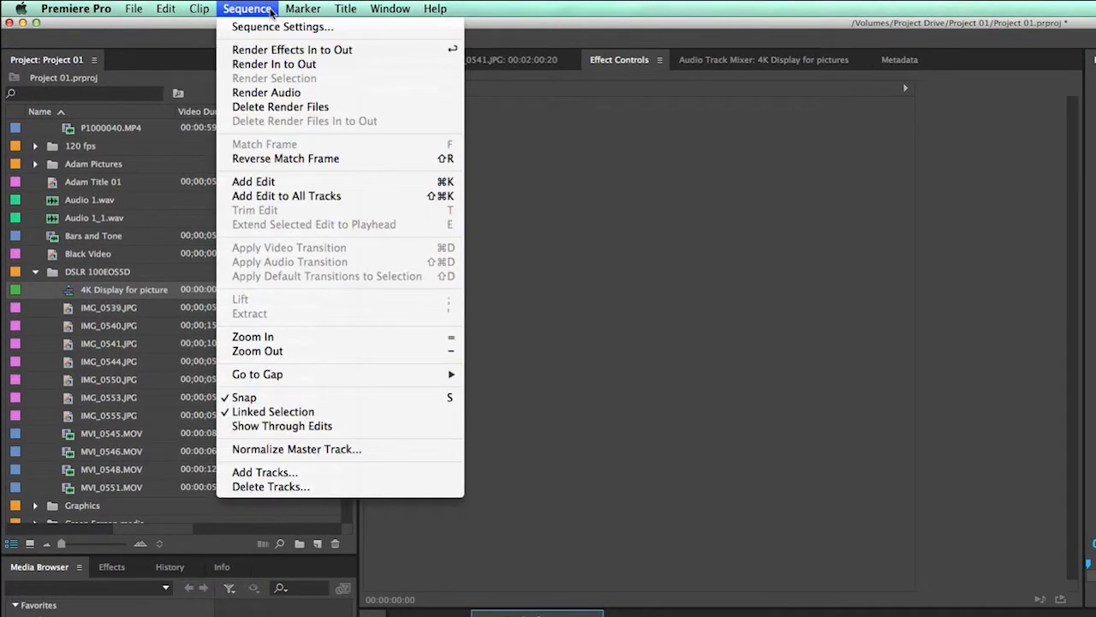
{"action": "left_click", "coordinate": [340, 32]}
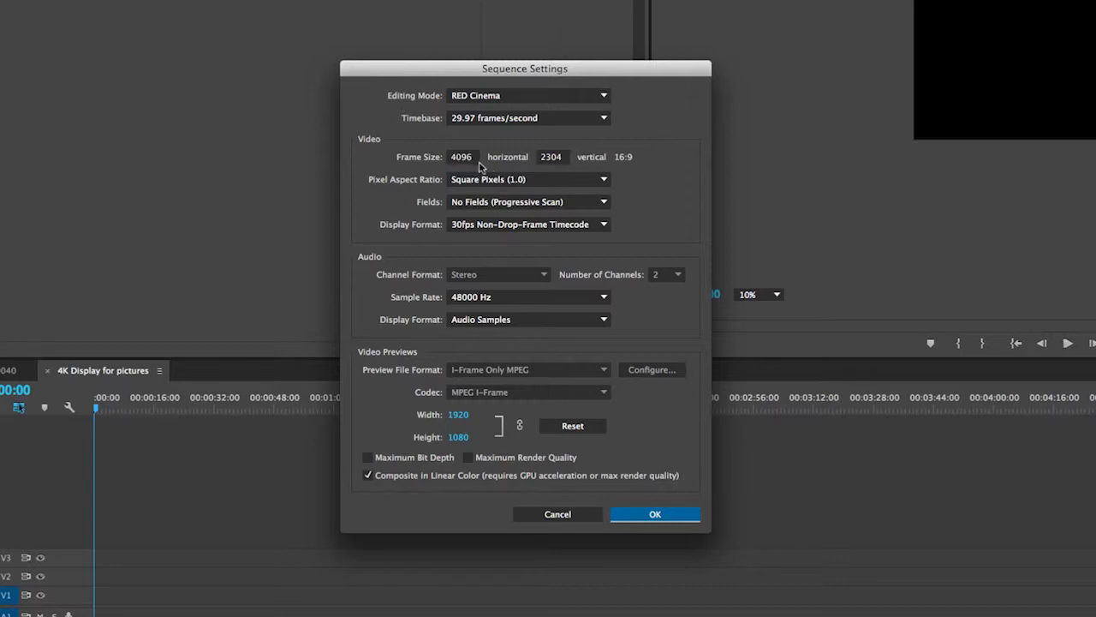
{"action": "left_click", "coordinate": [561, 161]}
{"action": "left_click_drag", "start_coordinate": [563, 157], "coordinate": [537, 157]}
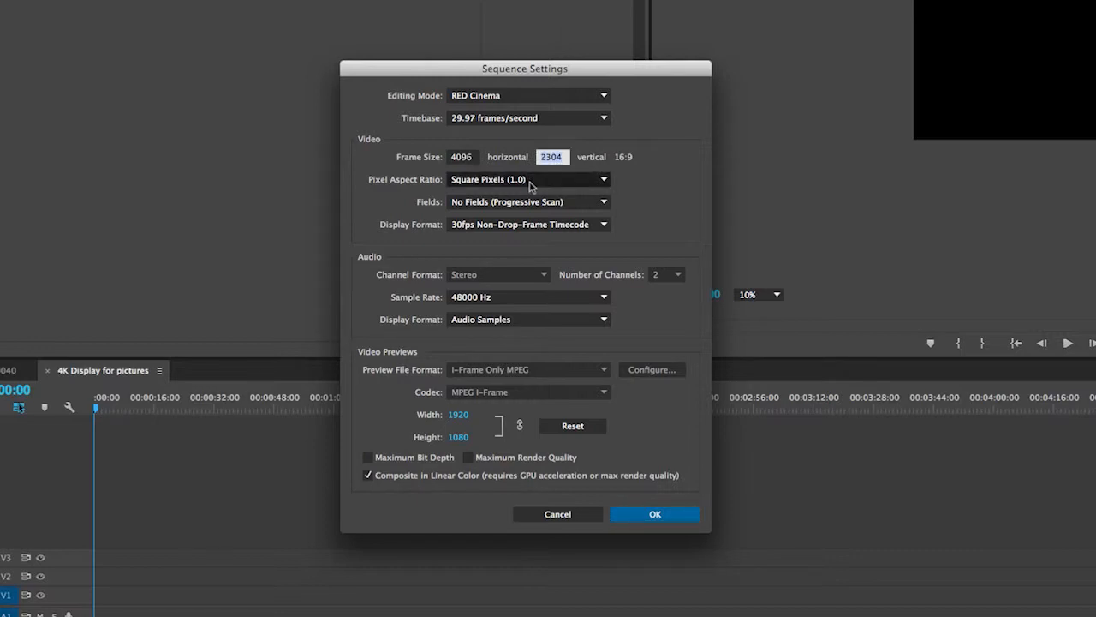
{"action": "type", "text": "2160"}
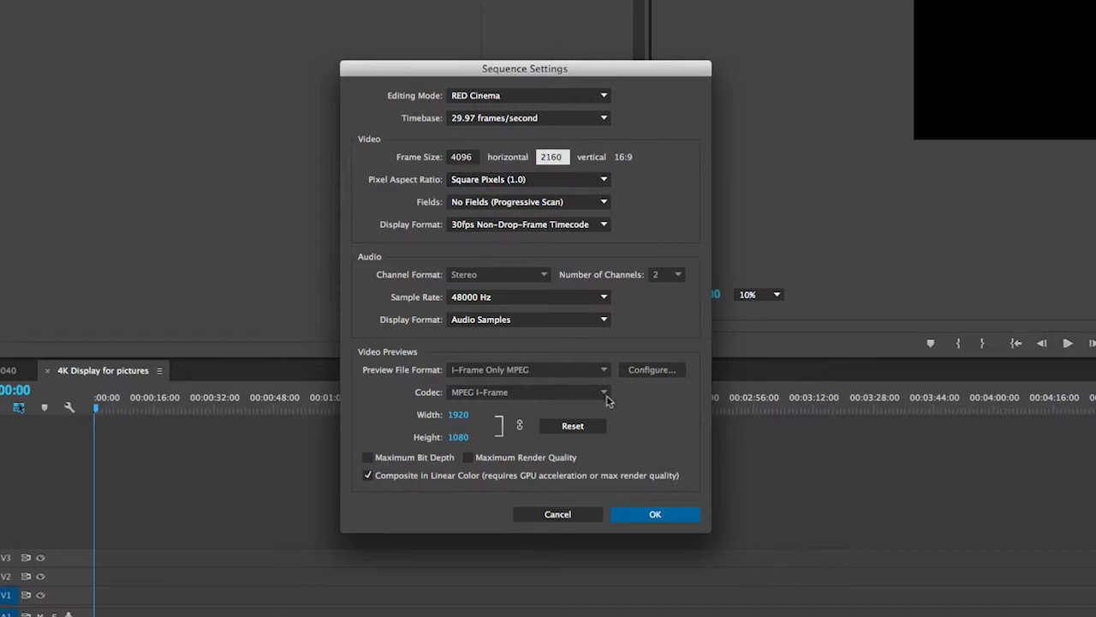
{"action": "left_click", "coordinate": [656, 514]}
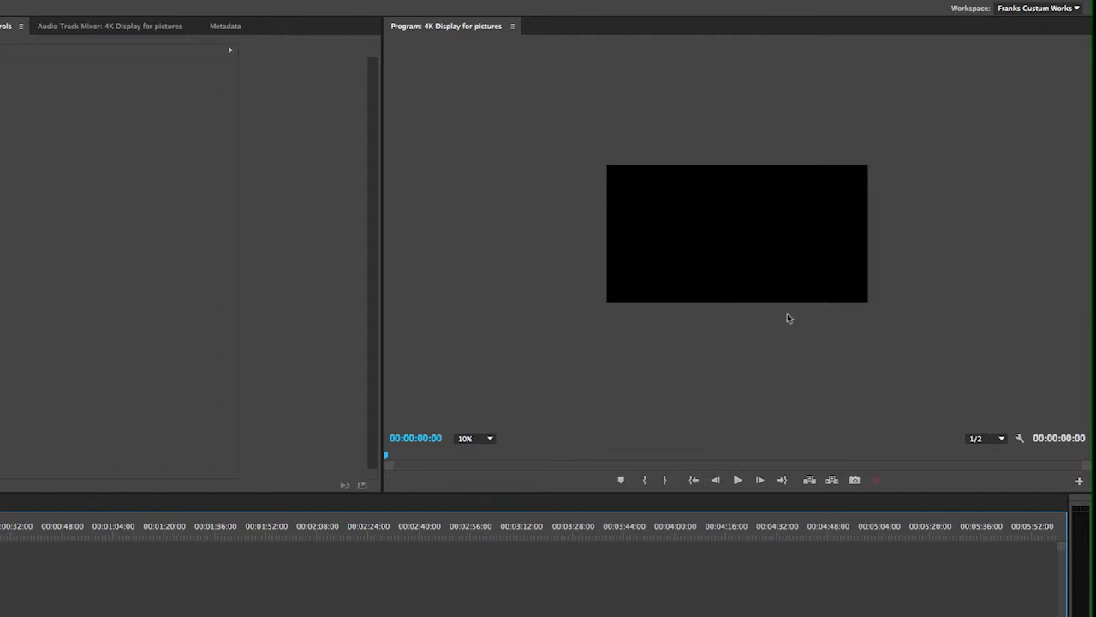
{"action": "left_click", "coordinate": [482, 438]}
{"action": "key", "text": "Return"}
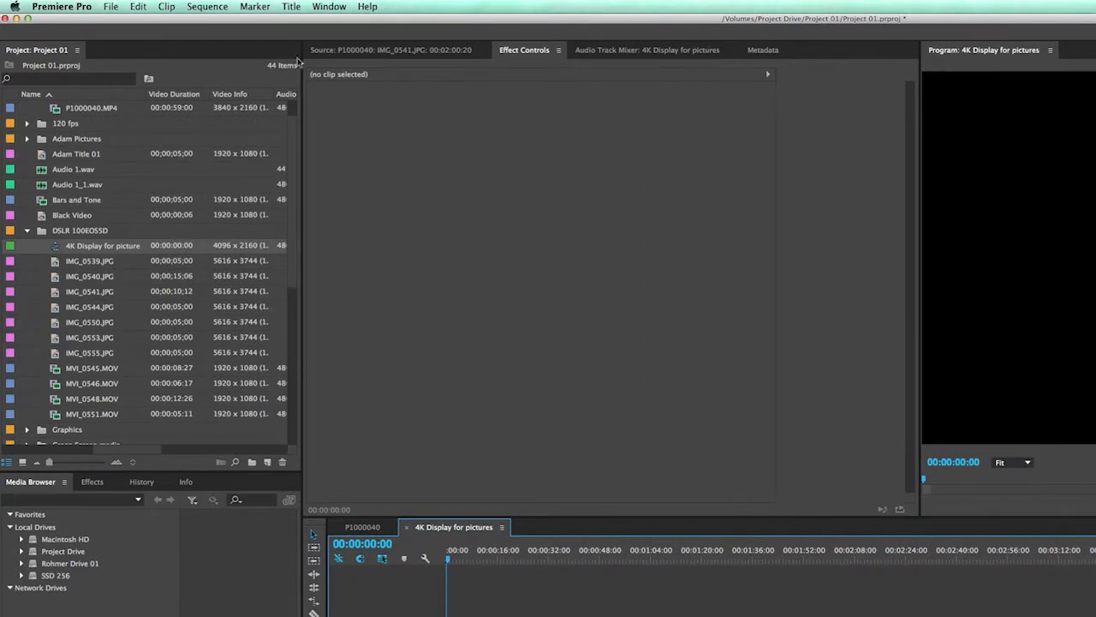
Set the frame size of the 4K Display for pictures sequence to 3840 horizontal by 2160 vertical
{"action": "left_click", "coordinate": [225, 8]}
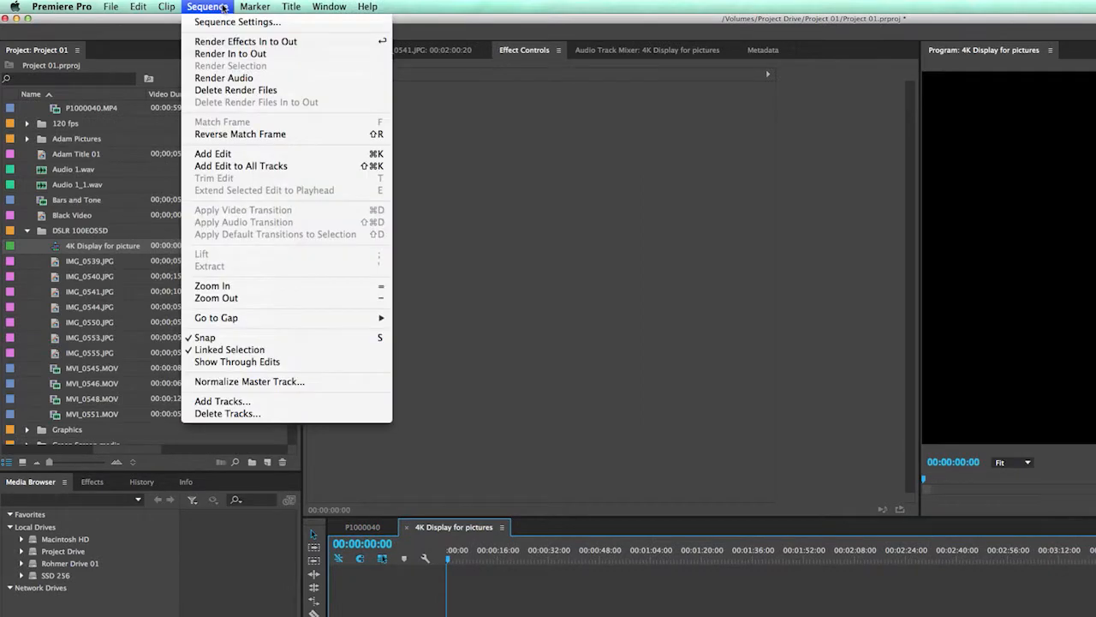
{"action": "left_click", "coordinate": [276, 27]}
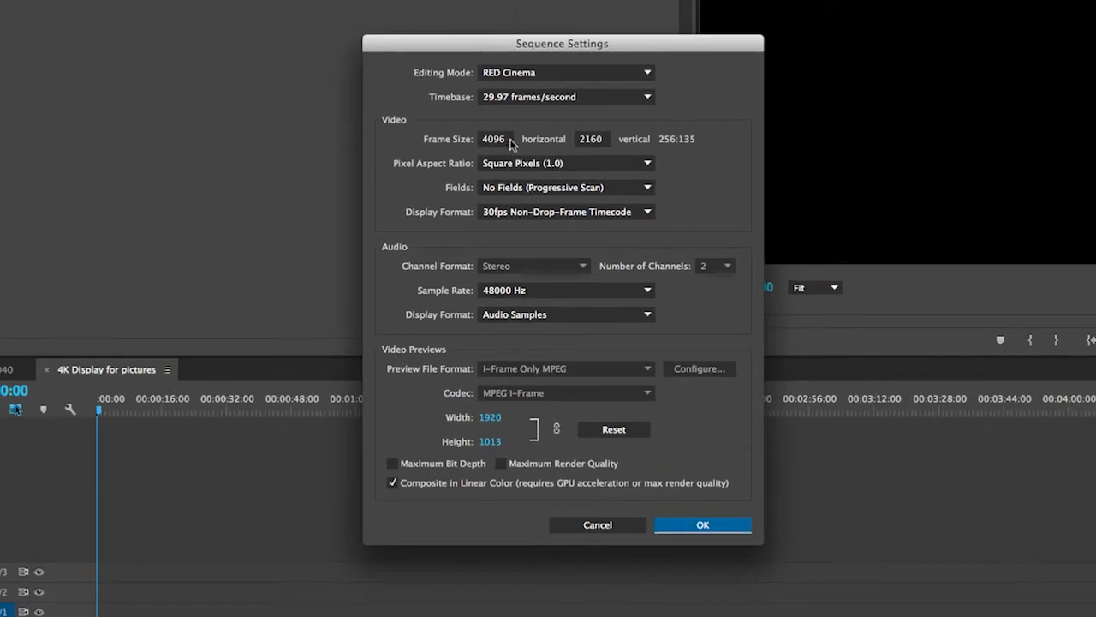
{"action": "left_click", "coordinate": [510, 139]}
{"action": "left_click_drag", "start_coordinate": [510, 139], "coordinate": [456, 138]}
{"action": "type", "text": "3840"}
{"action": "left_click", "coordinate": [601, 139]}
{"action": "left_click_drag", "start_coordinate": [604, 138], "coordinate": [576, 138]}
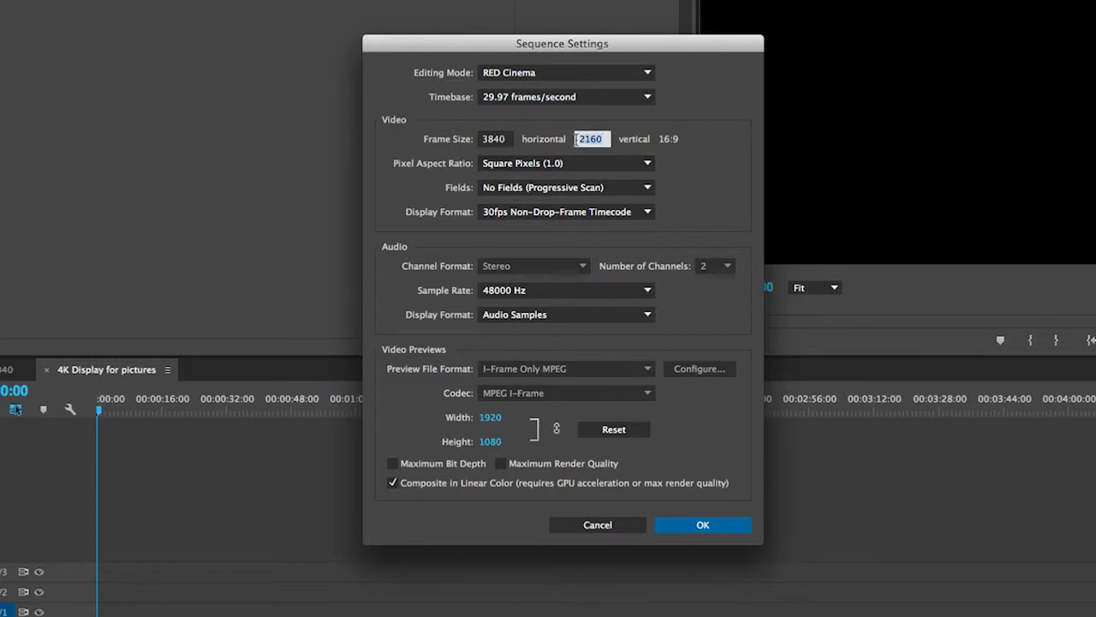
{"action": "type", "text": "2160"}
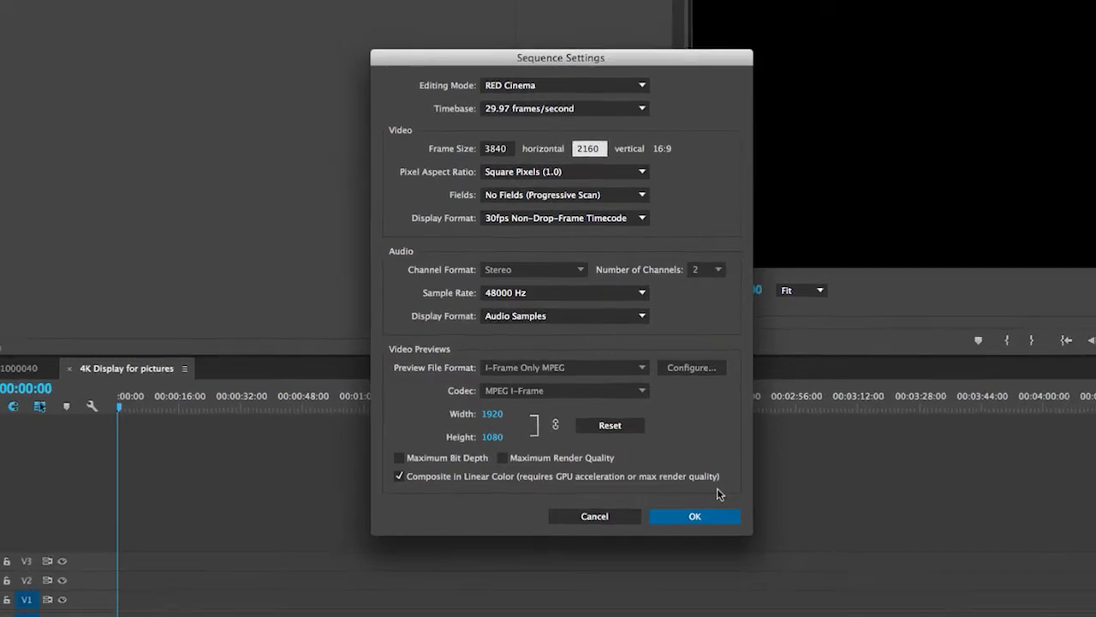
{"action": "left_click", "coordinate": [695, 515]}
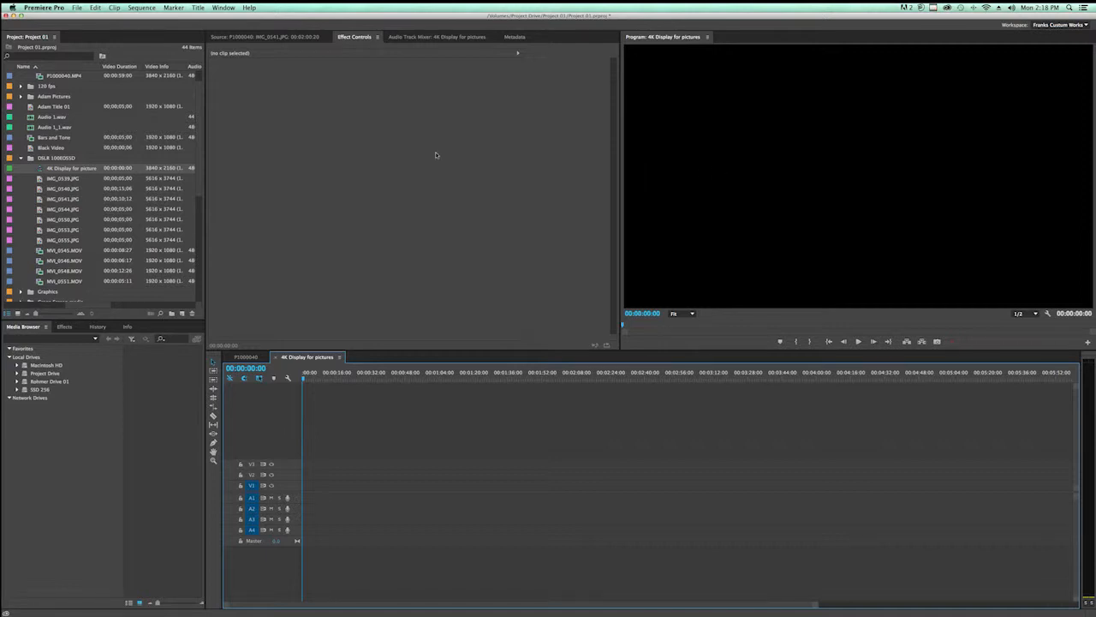
Place IMG_0540, IMG_0541, IMG_0544 and IMG_0550 from the DSLR bin together at the start of track V1
{"action": "left_click", "coordinate": [40, 202]}
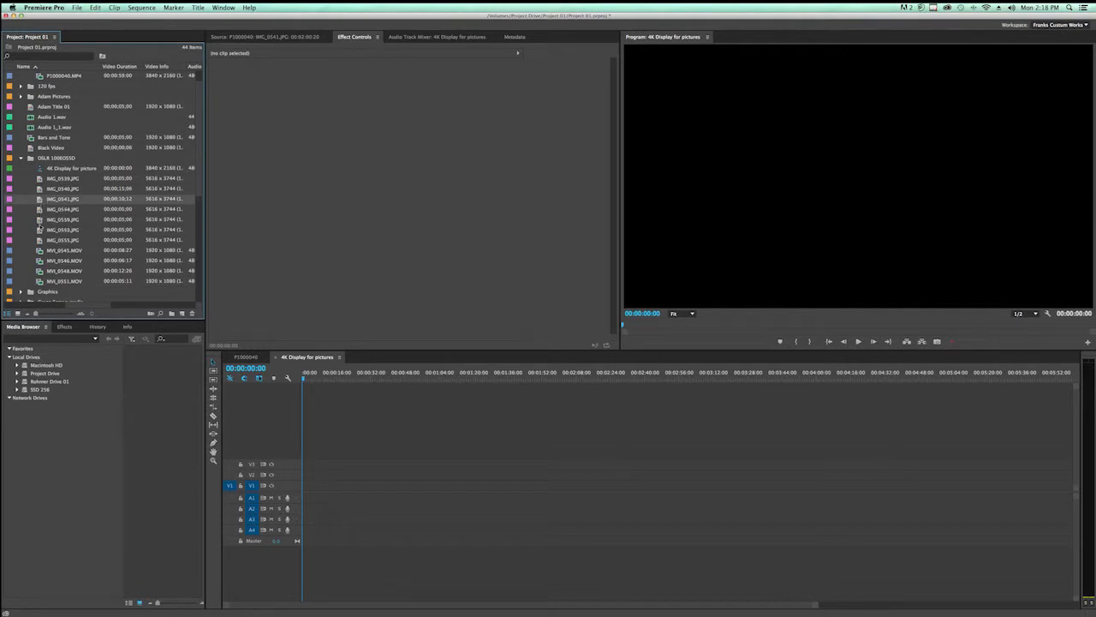
{"action": "left_click", "coordinate": [39, 192]}
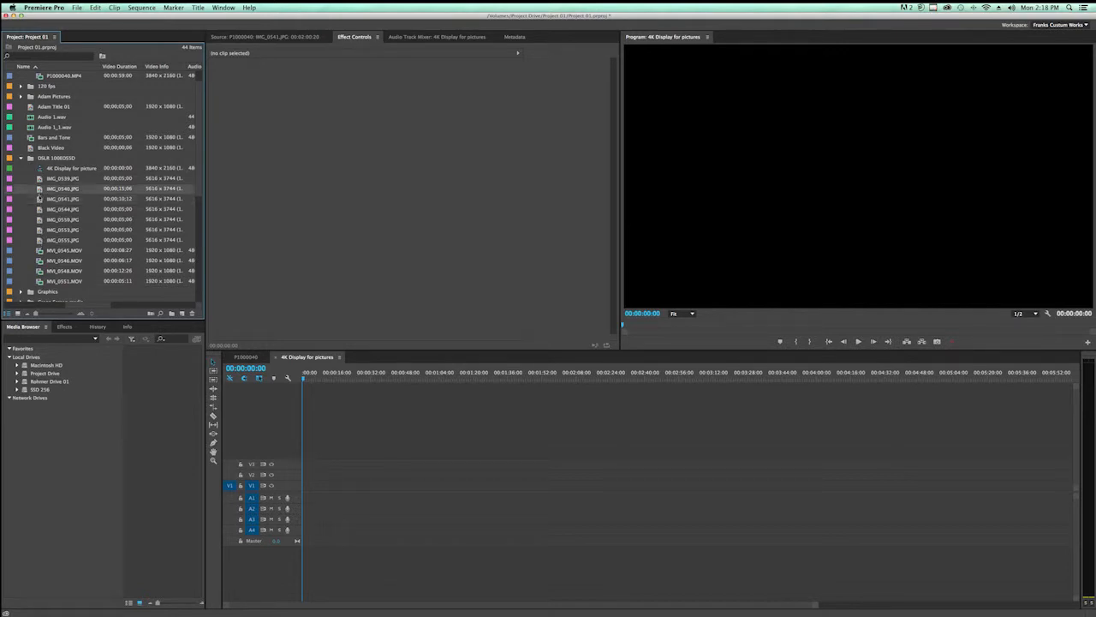
{"action": "left_click", "coordinate": [39, 220], "text": "shift"}
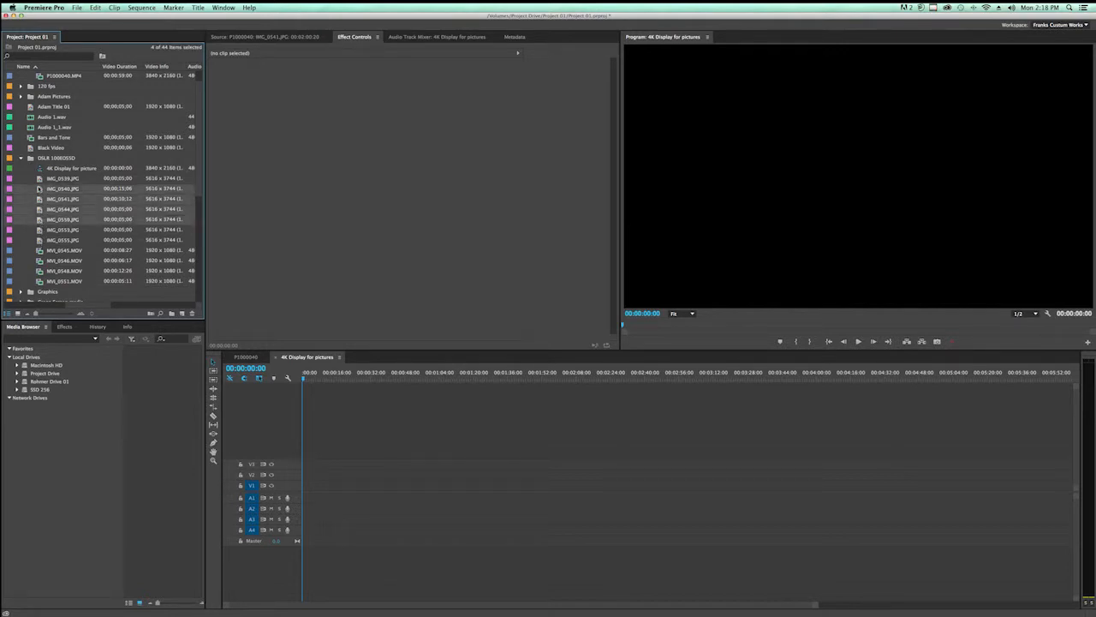
{"action": "left_click_drag", "start_coordinate": [285, 377], "coordinate": [325, 494]}
Preview the IMG_0541.JPG clip at about 00:00:21:26 in the enlarged timeline and apply Set to Frame Size to it
{"action": "left_click", "coordinate": [357, 379]}
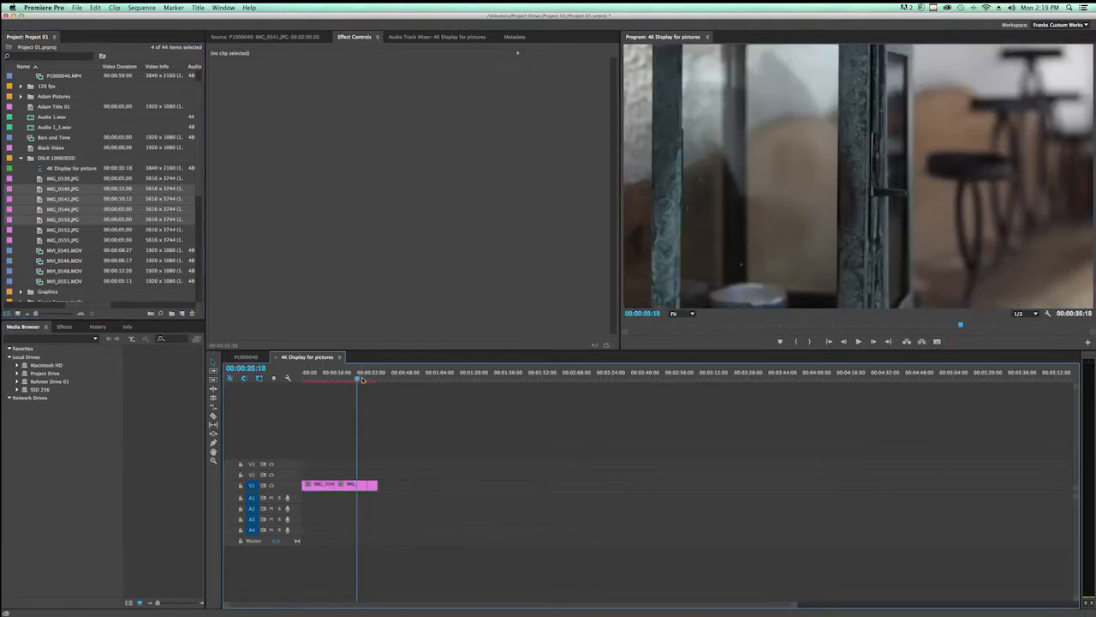
{"action": "key", "text": "z"}
{"action": "left_click", "coordinate": [440, 448]}
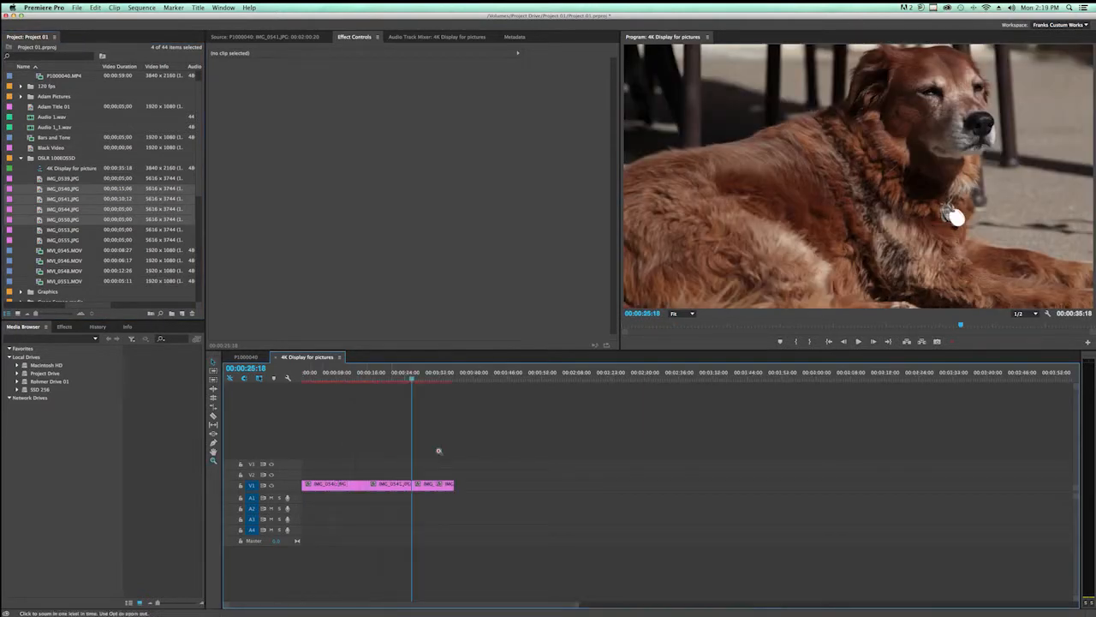
{"action": "left_click", "coordinate": [471, 455]}
{"action": "left_click_drag", "start_coordinate": [494, 378], "coordinate": [491, 383]}
{"action": "left_click", "coordinate": [496, 486]}
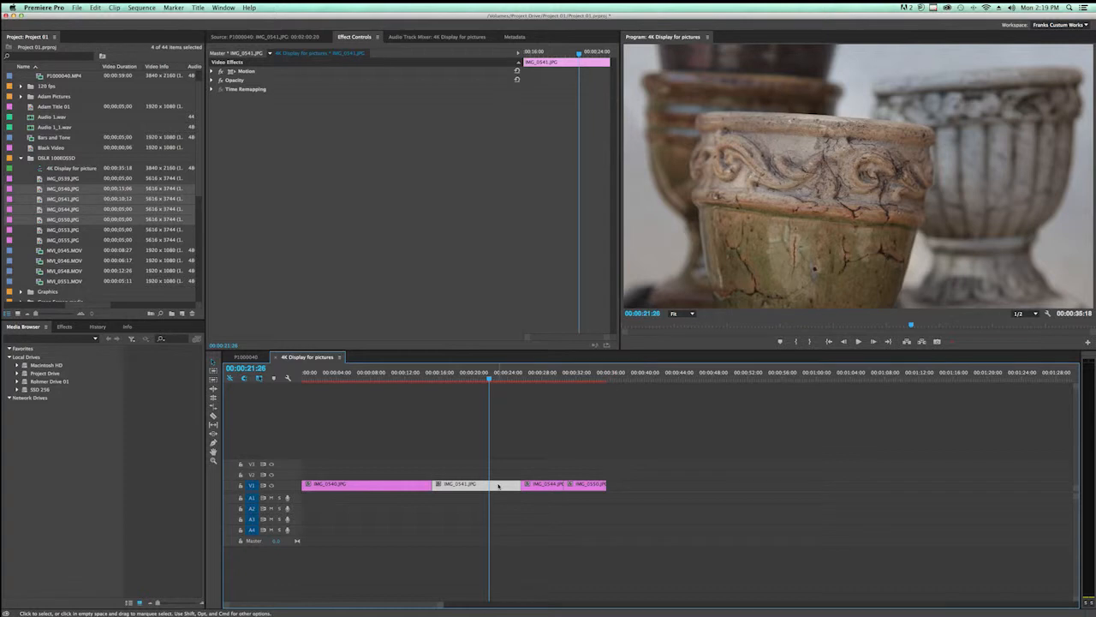
{"action": "right_click", "coordinate": [498, 486]}
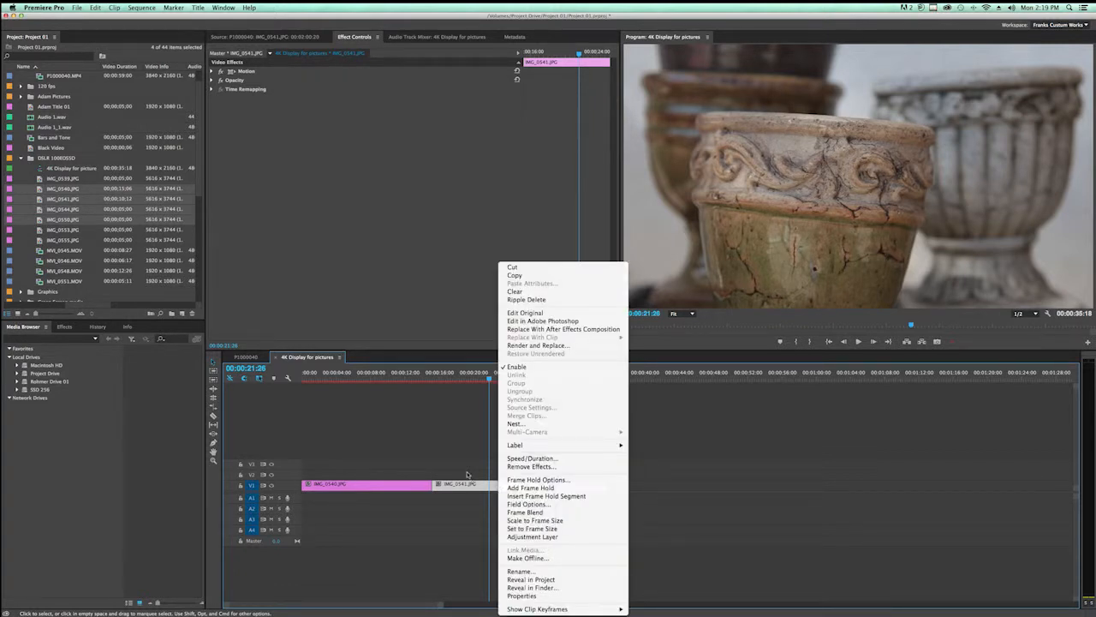
{"action": "left_click", "coordinate": [558, 529]}
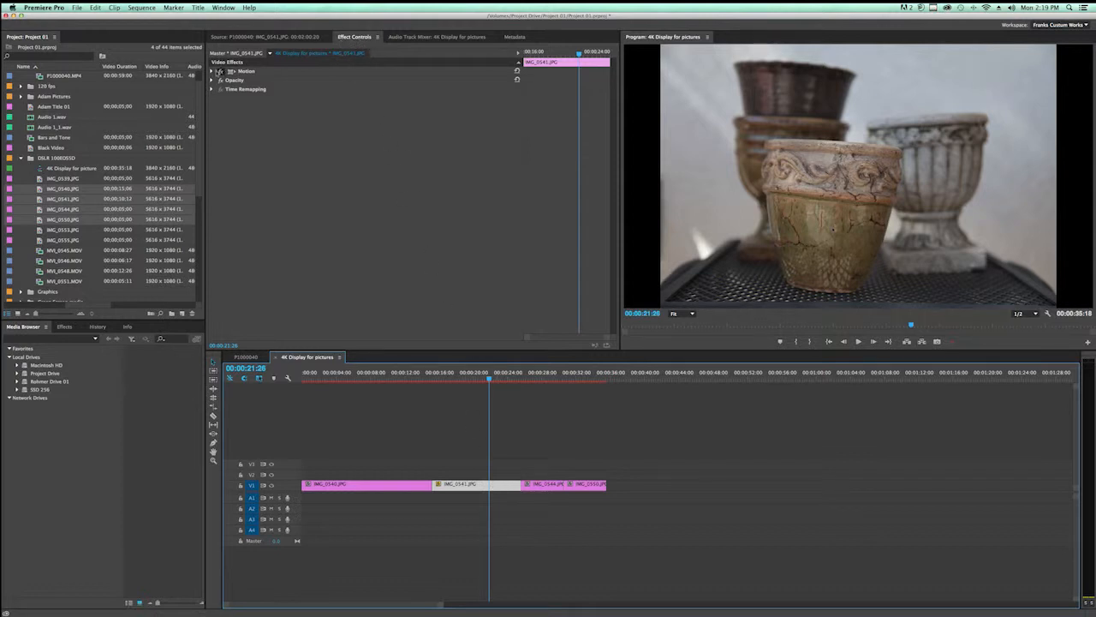
Show the Motion properties of the IMG_0541.JPG clip and raise its Scale until the image fills the frame width
{"action": "left_click", "coordinate": [213, 72]}
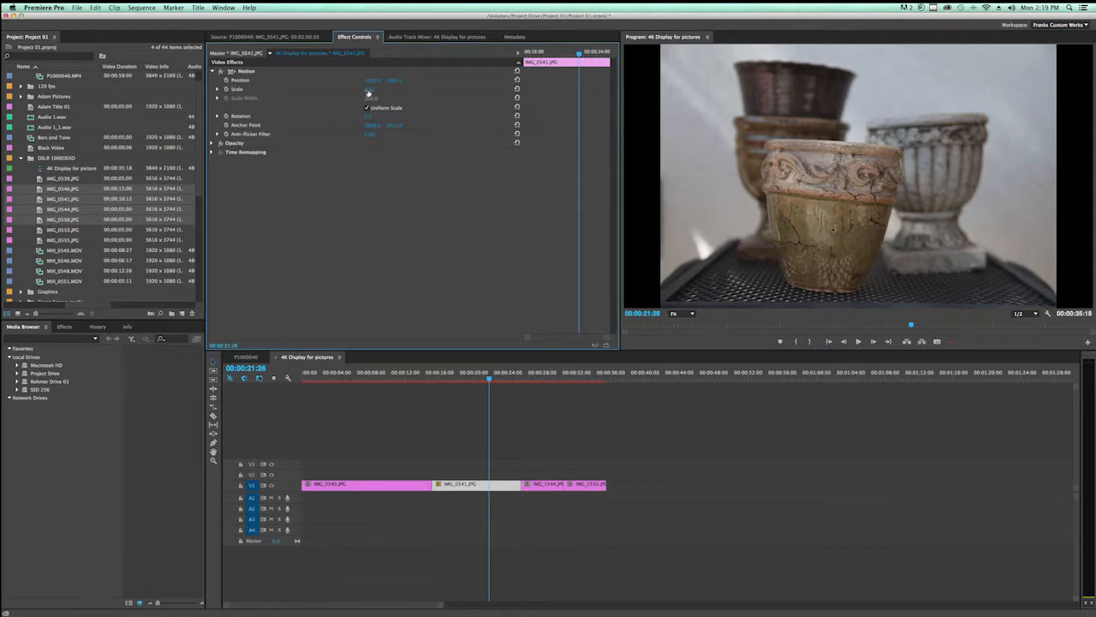
{"action": "left_click_drag", "start_coordinate": [370, 92], "coordinate": [373, 93]}
{"action": "left_click", "coordinate": [543, 459]}
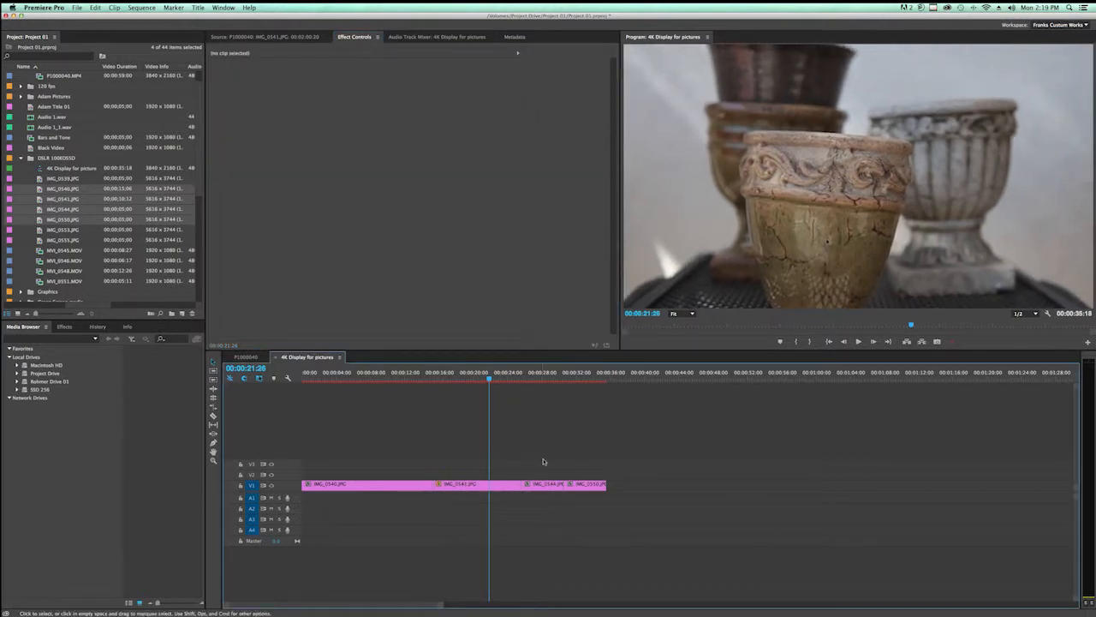
Apply Set to Frame Size to the IMG_0544.JPG and IMG_0550.JPG clips and preview IMG_0544.JPG at about 00:00:27:10
{"action": "left_click_drag", "start_coordinate": [546, 454], "coordinate": [594, 504]}
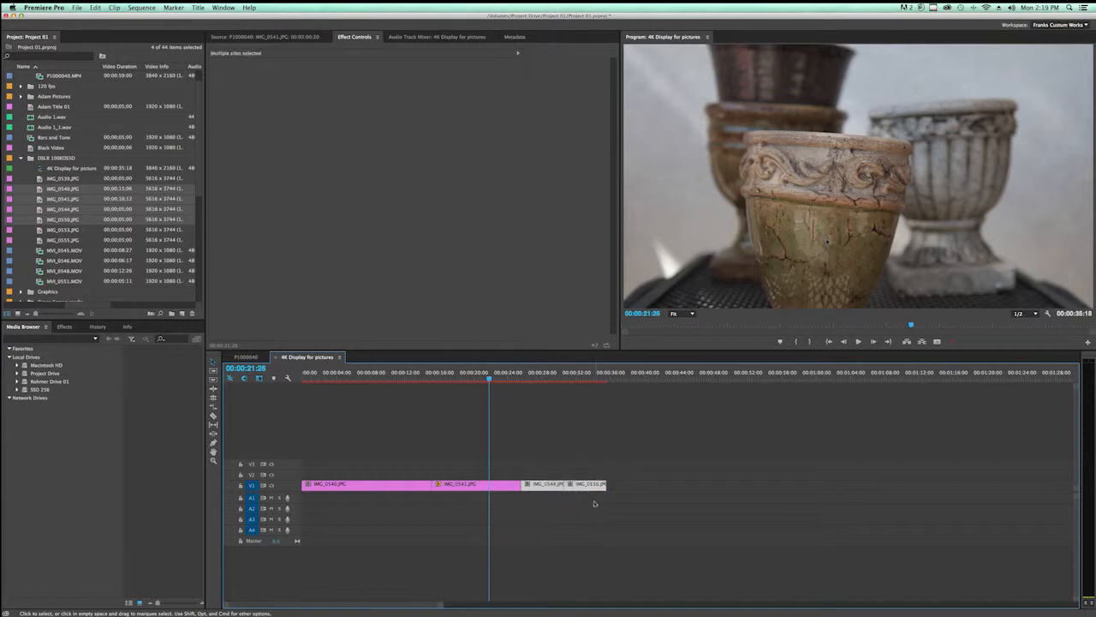
{"action": "left_click_drag", "start_coordinate": [539, 441], "coordinate": [590, 504]}
{"action": "right_click", "coordinate": [584, 487]}
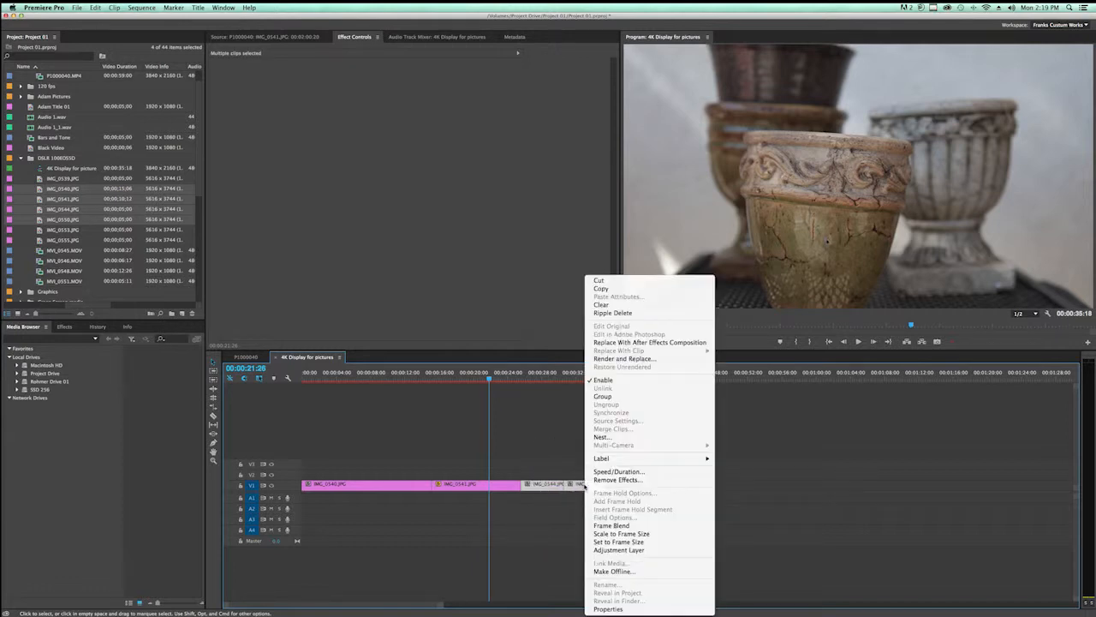
{"action": "left_click", "coordinate": [649, 544]}
{"action": "left_click", "coordinate": [553, 419]}
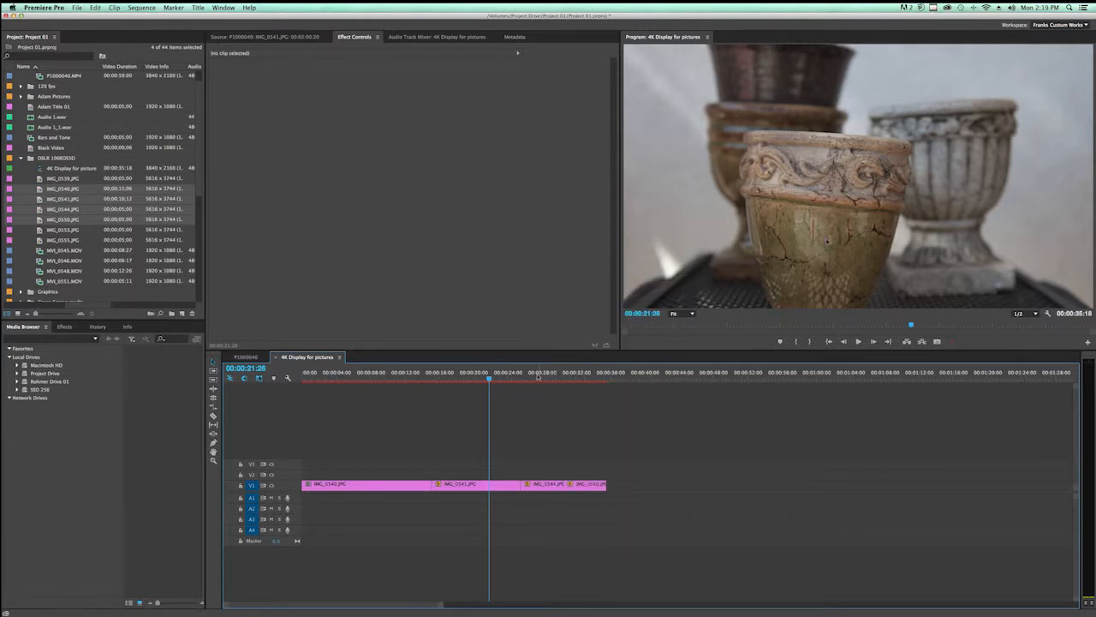
{"action": "left_click", "coordinate": [537, 377]}
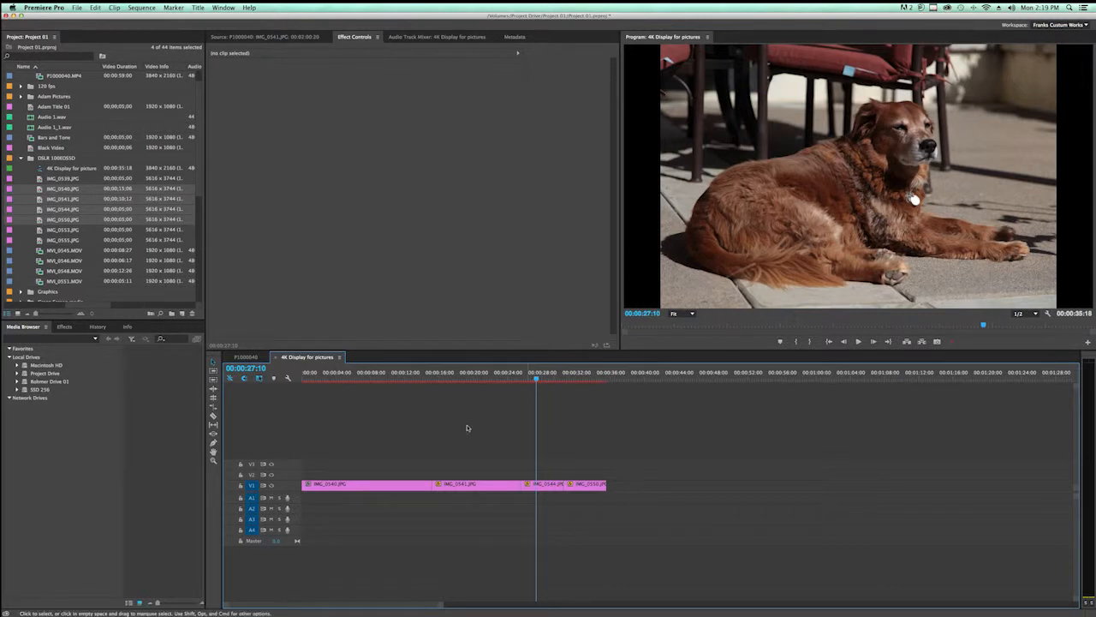
Save the project and switch the timeline back to the P1000040 sequence
{"action": "key", "text": "super+s"}
{"action": "left_click", "coordinate": [346, 374]}
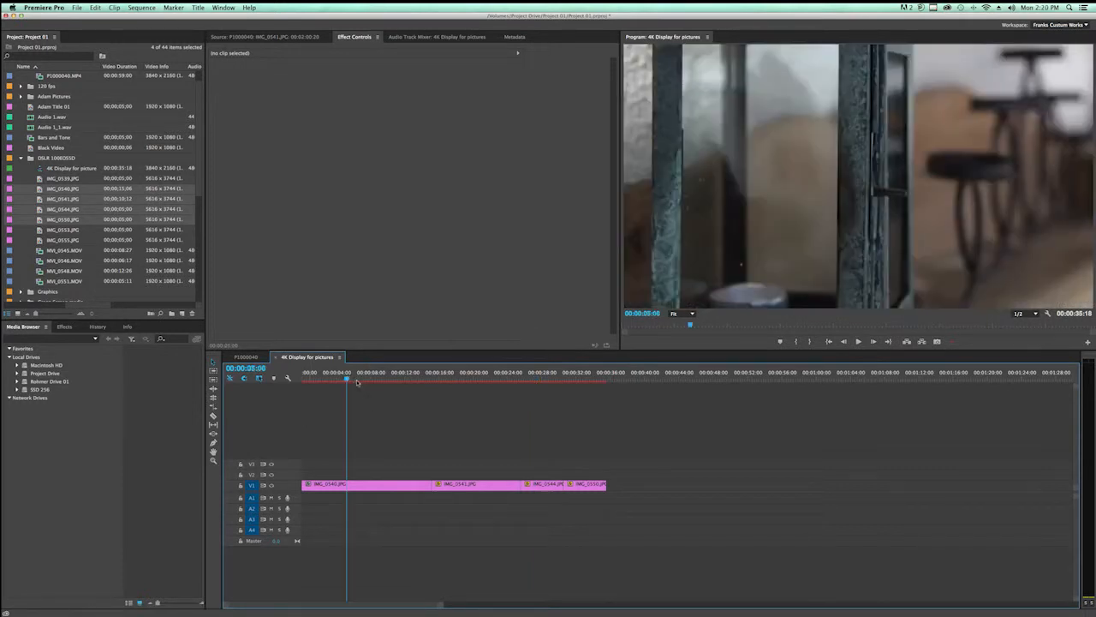
{"action": "left_click", "coordinate": [248, 357]}
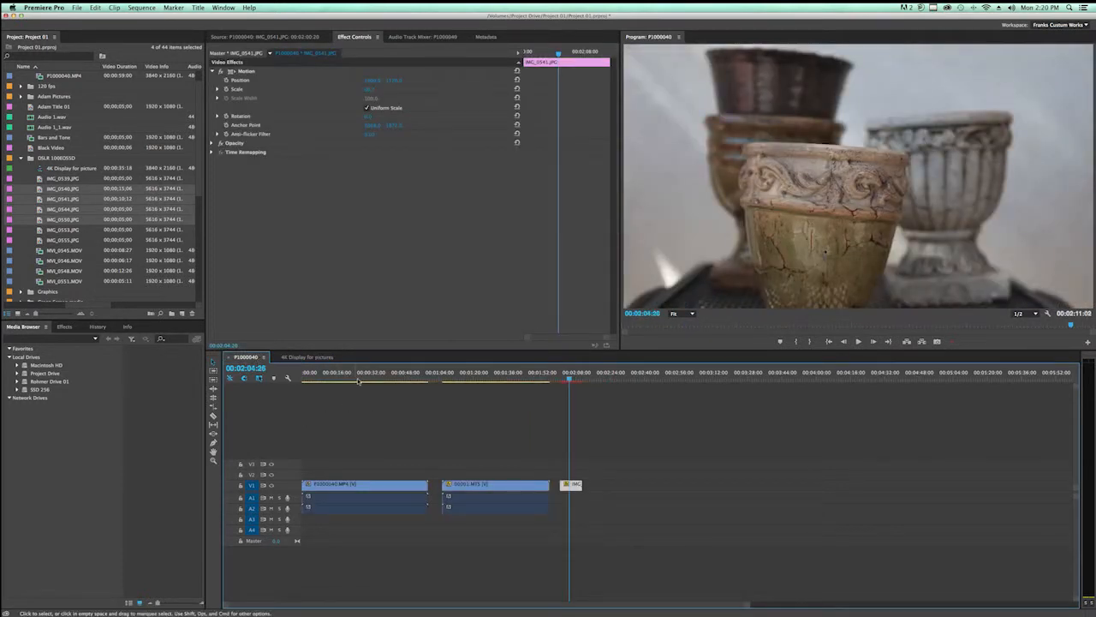
Preview the P1000040 sequence at about 00:00:33:29, deselect all timeline clips, and open the media export settings for the sequence
{"action": "left_click", "coordinate": [374, 374]}
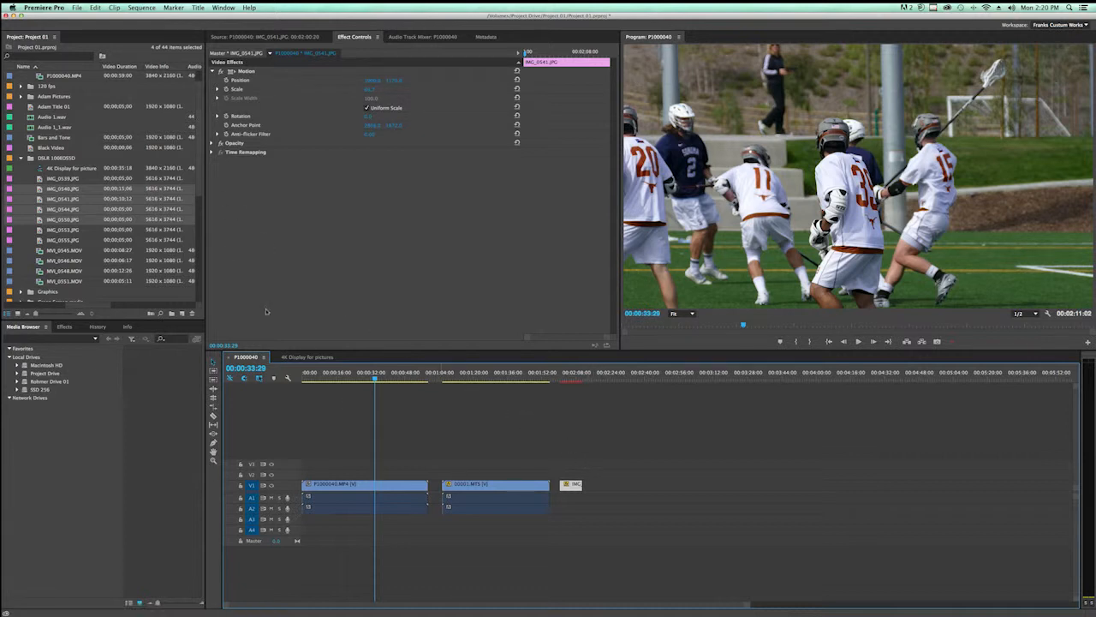
{"action": "left_click", "coordinate": [391, 414]}
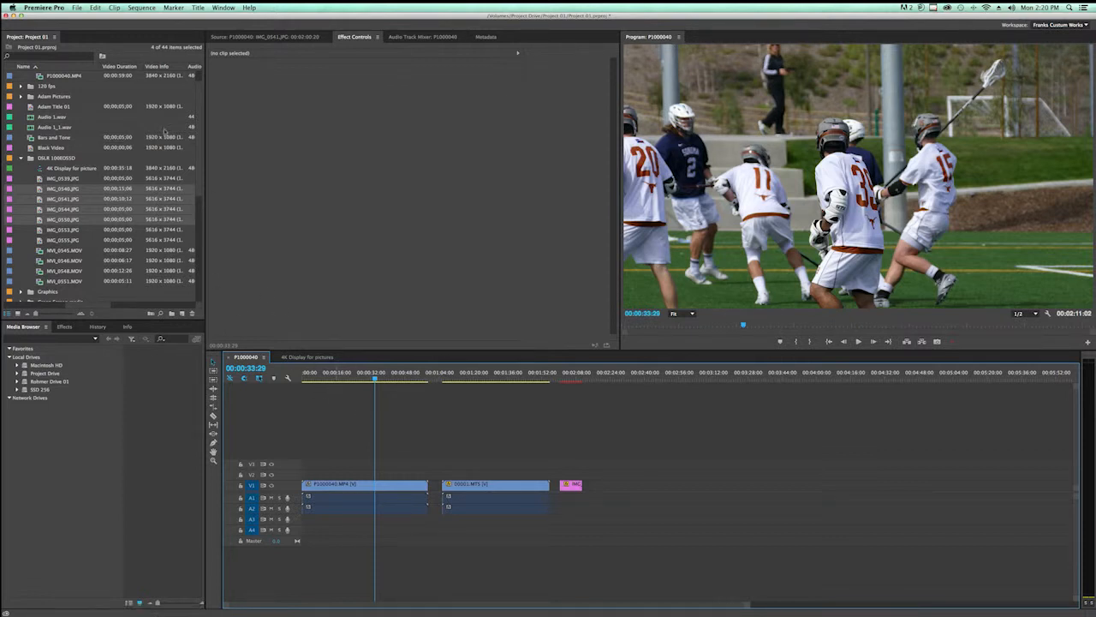
{"action": "left_click", "coordinate": [77, 8]}
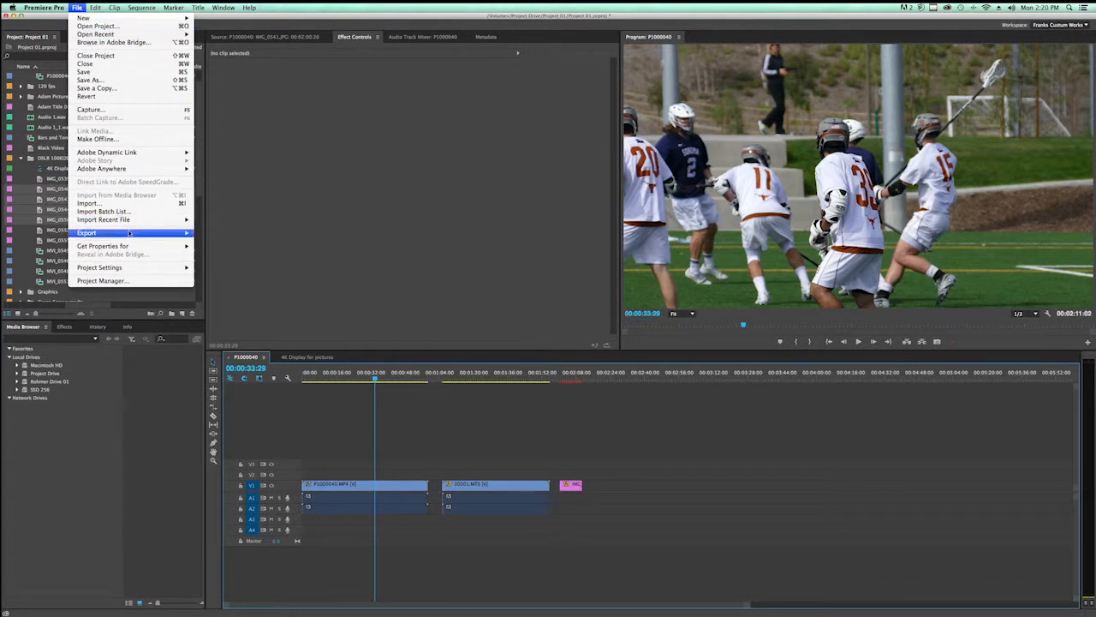
{"action": "mouse_move", "coordinate": [129, 233]}
{"action": "left_click", "coordinate": [228, 234]}
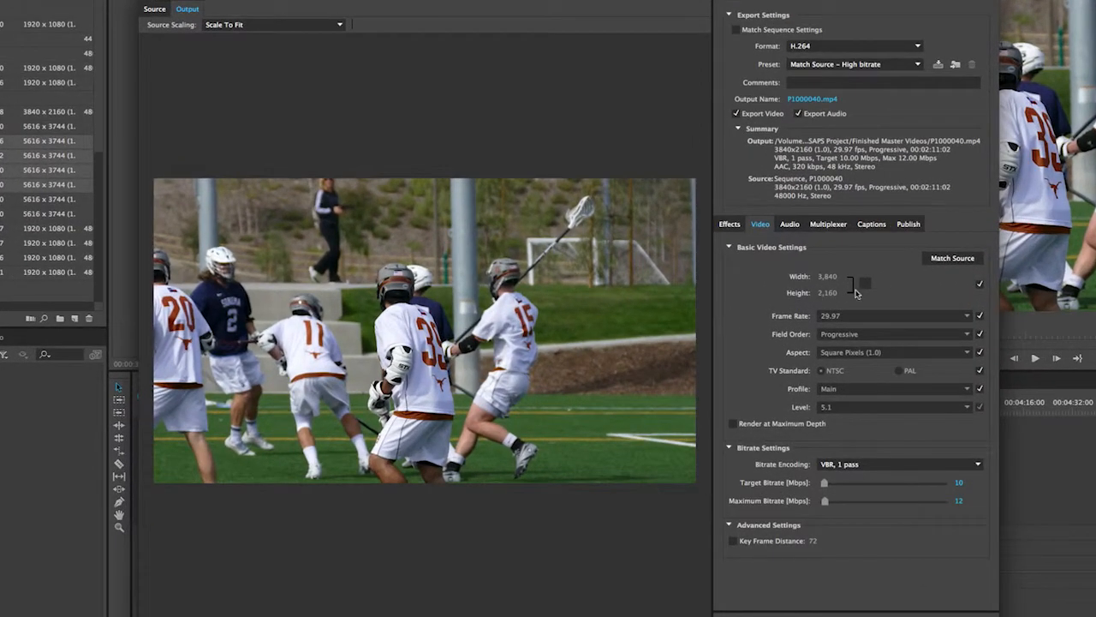
Stop the export frame size from matching the source and set it to 1920 wide by 1080 high
{"action": "left_click", "coordinate": [980, 286]}
{"action": "left_click", "coordinate": [827, 277]}
{"action": "type", "text": "1920"}
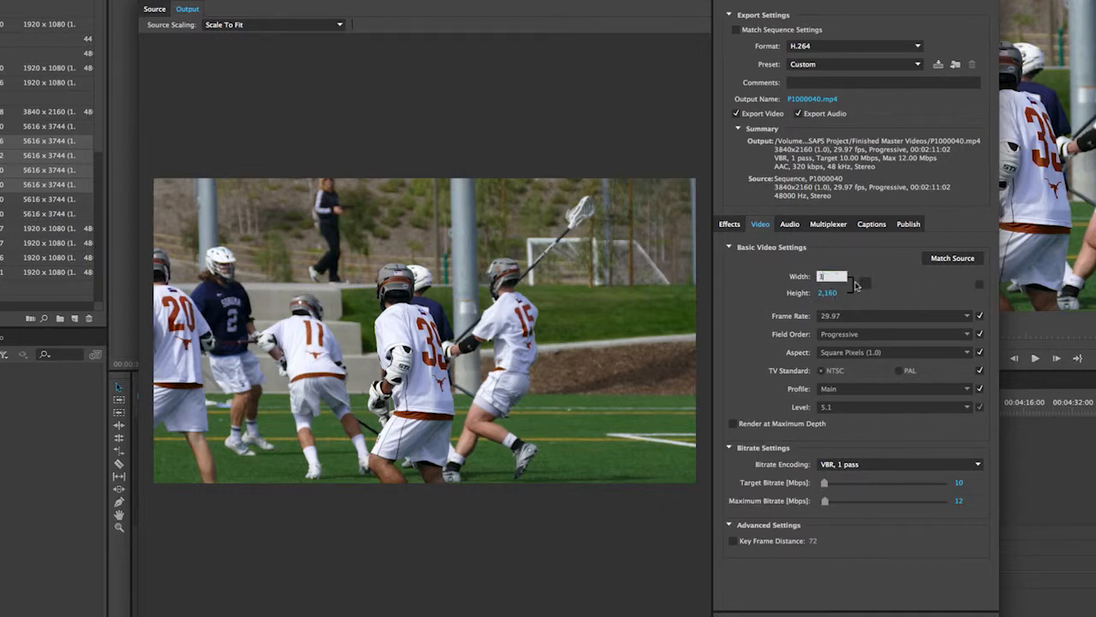
{"action": "key", "text": "Tab"}
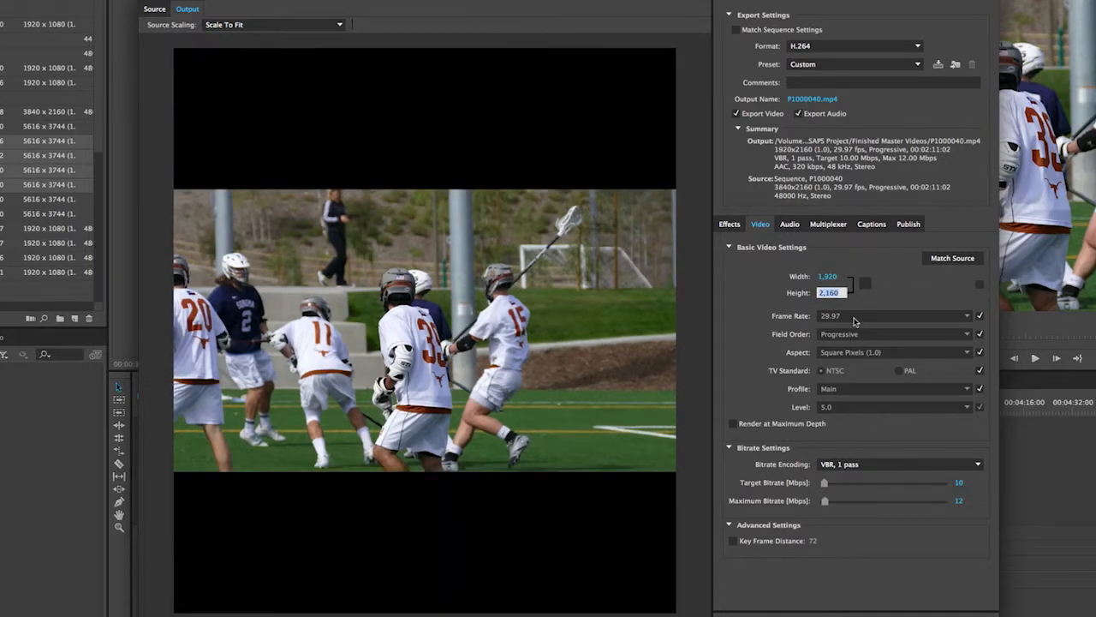
{"action": "type", "text": "1080"}
{"action": "key", "text": "Return"}
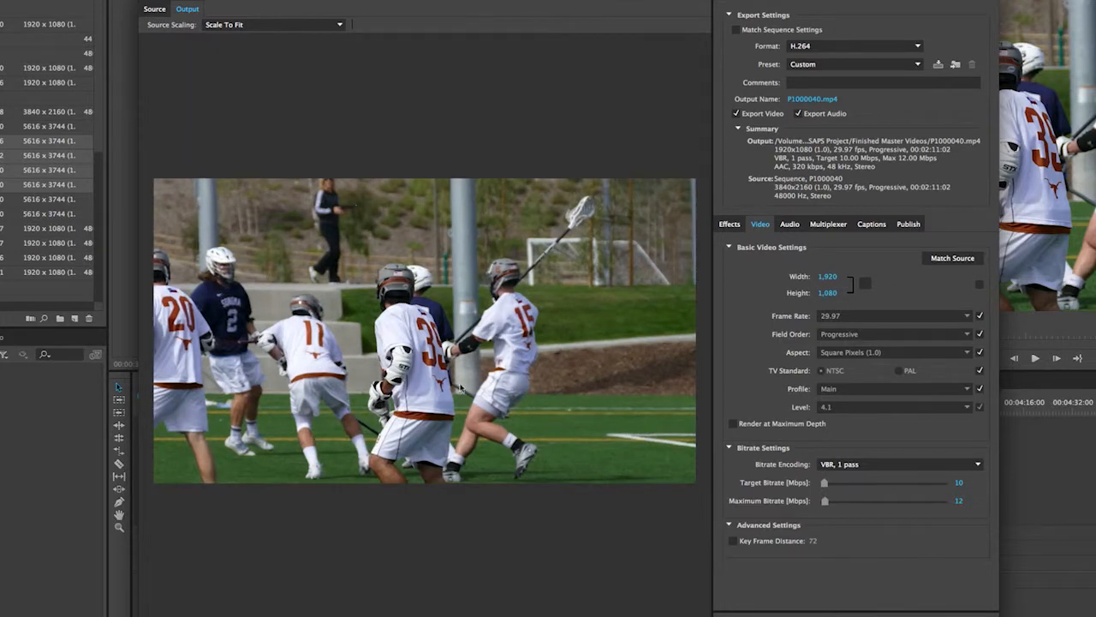